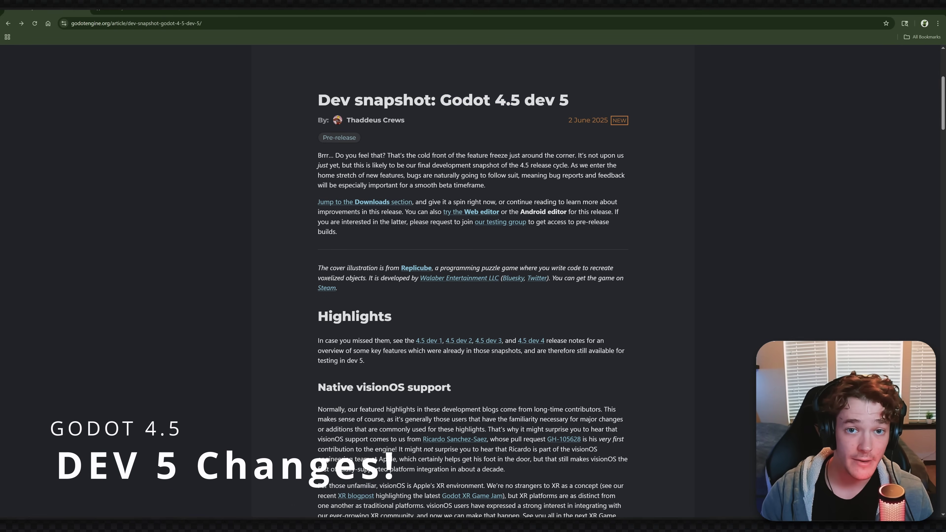
- Read the Native visionOS support section of the Godot 4.5 dev 5 snapshot article
scroll(626, 368, "down", 4)
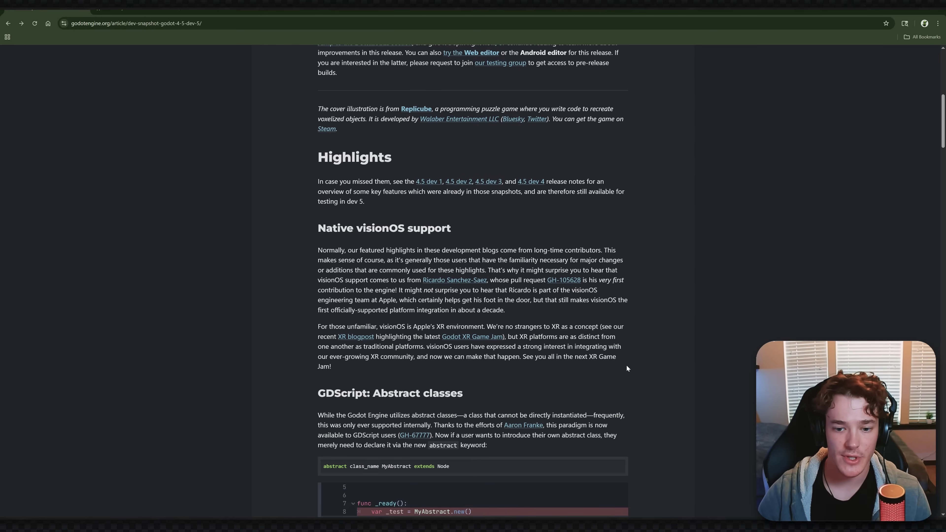
left_click_drag(627, 369, 444, 238)
left_click(497, 228)
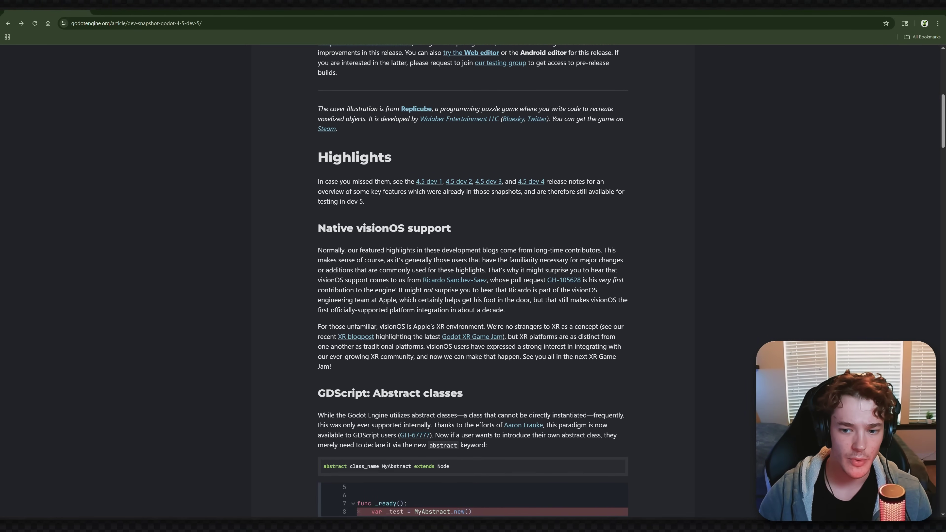
left_click_drag(417, 301, 534, 280)
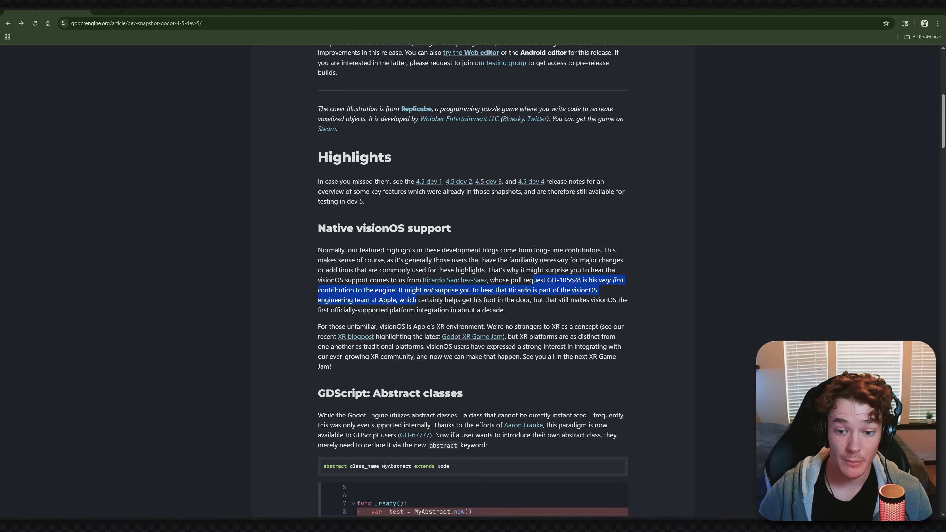
left_click(549, 309)
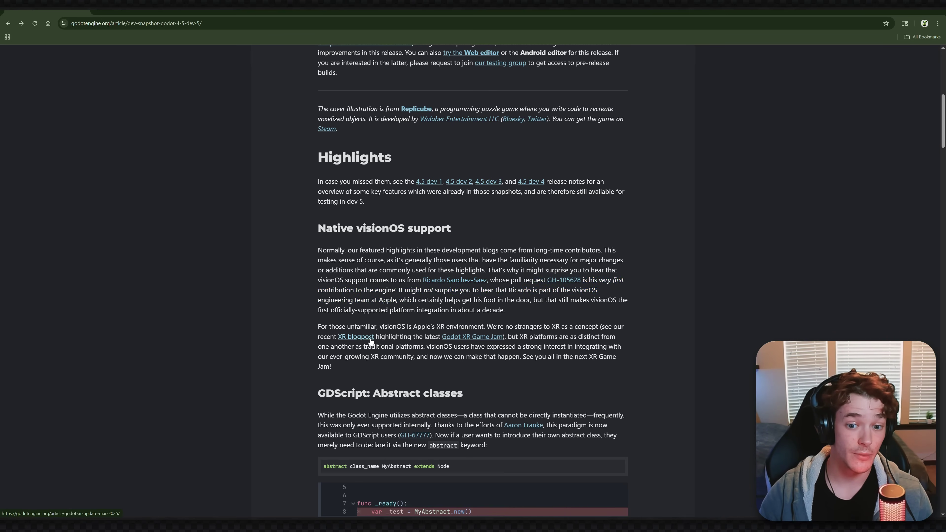
- Read the GDScript abstract classes section, including the example line that declares MyAbstract with the abstract keyword
scroll(371, 342, "down", 5)
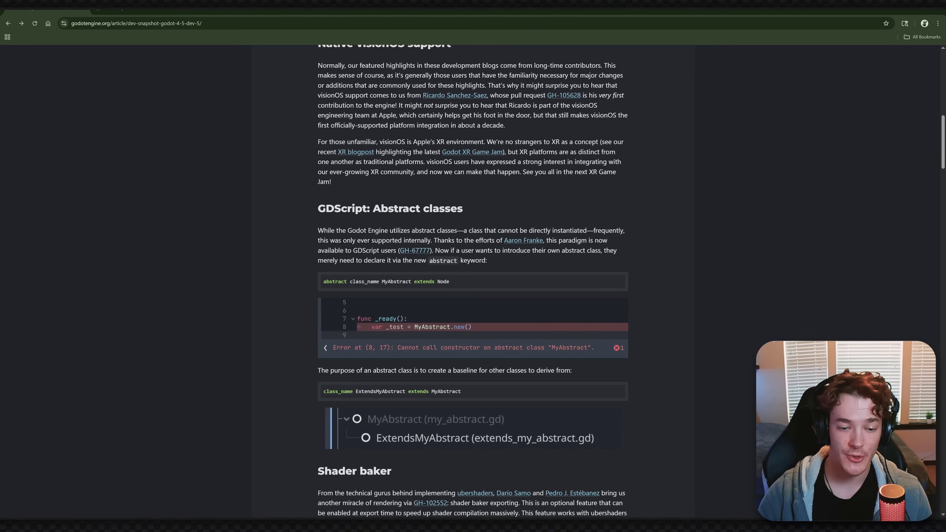
double_click(343, 285)
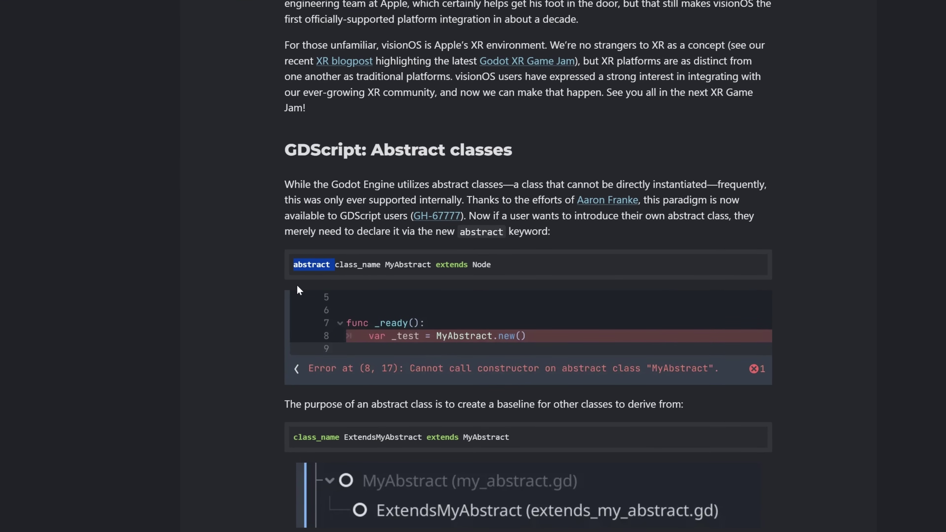
left_click_drag(339, 265, 441, 265)
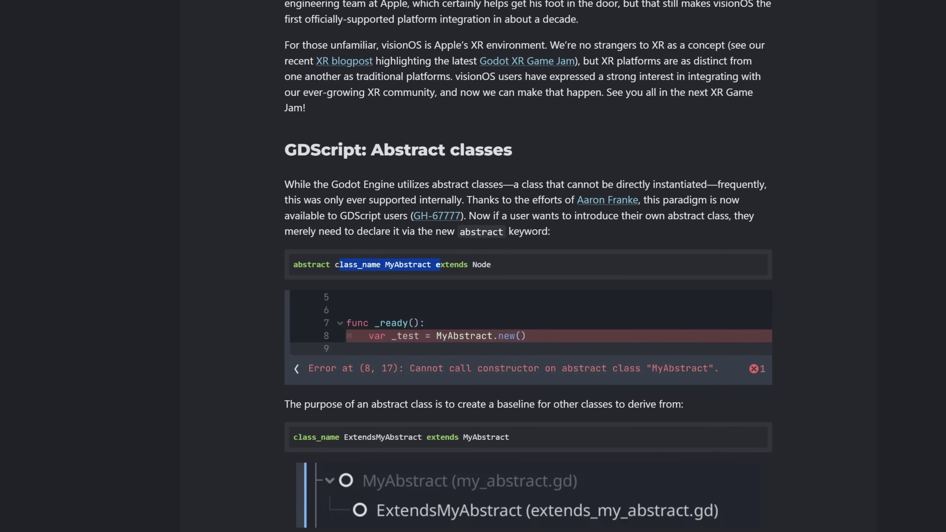
left_click(474, 275)
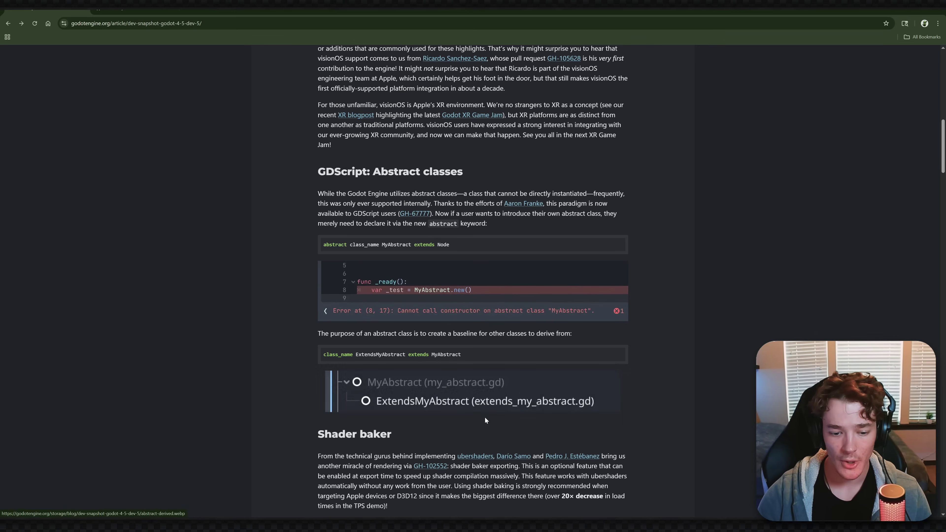
- Read the Shader baker section's introduction and its sample export options
scroll(485, 421, "down", 5)
left_click_drag(317, 249, 418, 258)
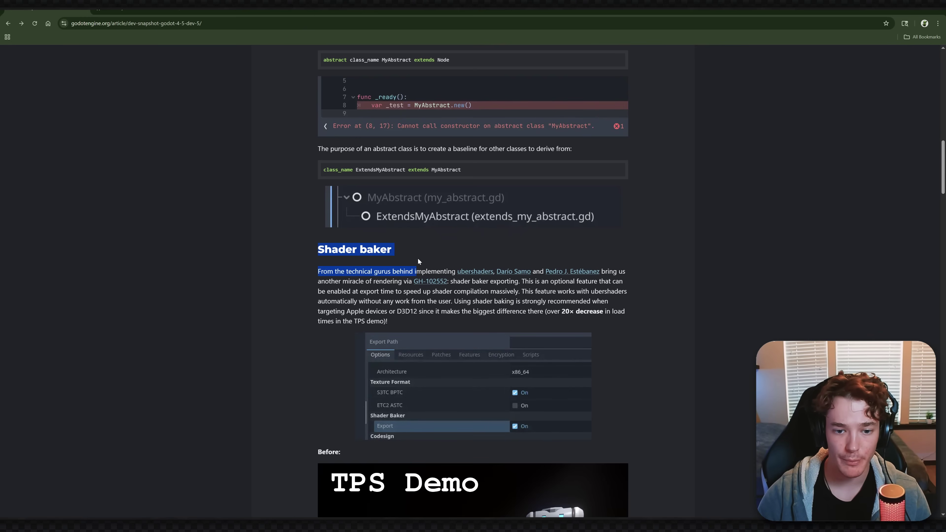
left_click(418, 259)
scroll(461, 379, "down", 1)
scroll(461, 379, "down", 2)
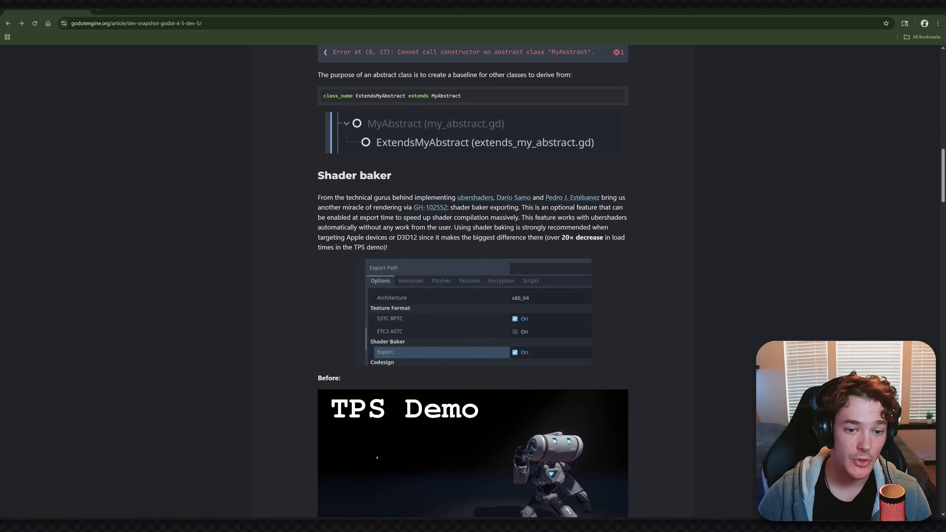
left_click_drag(398, 217, 519, 217)
left_click(519, 217)
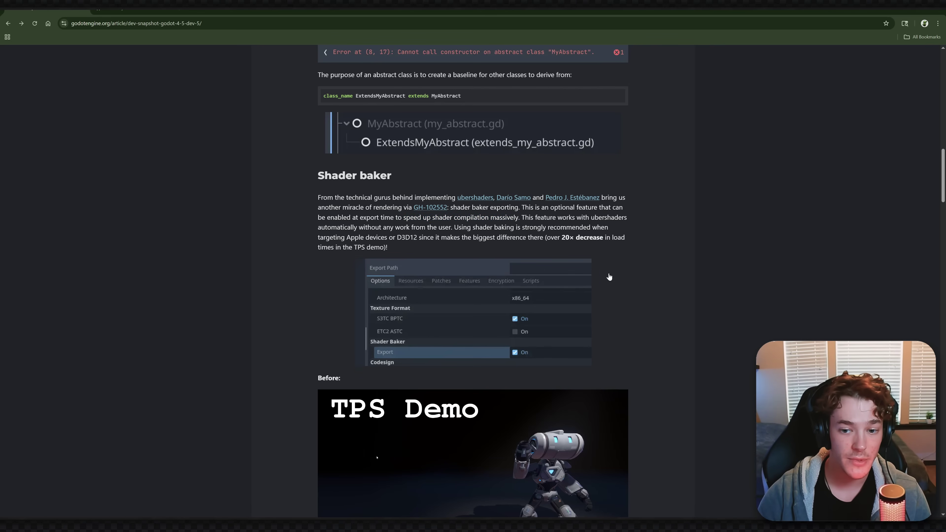
scroll(610, 277, "down", 1)
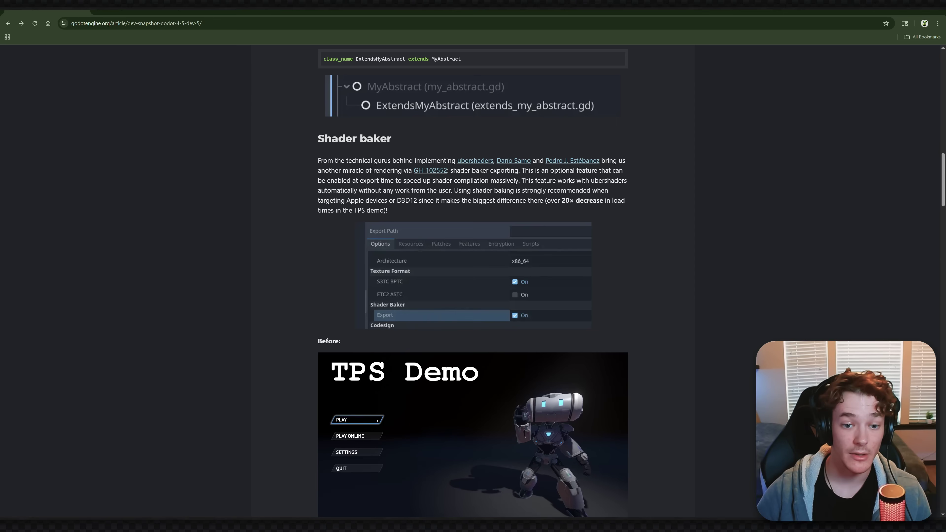
- Compare the before and after TPS Demo clips and read the export time and build size tradeoffs
scroll(532, 333, "down", 3)
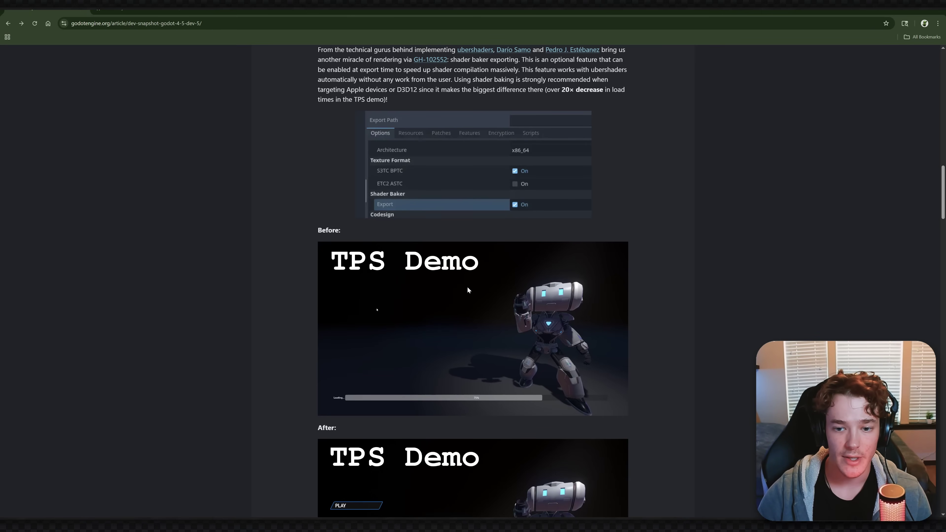
scroll(480, 287, "down", 7)
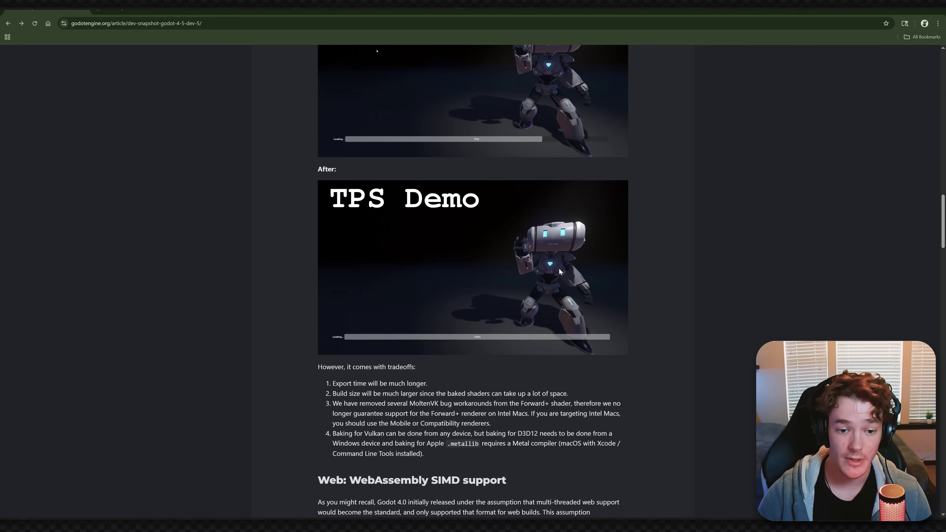
triple_click(476, 387)
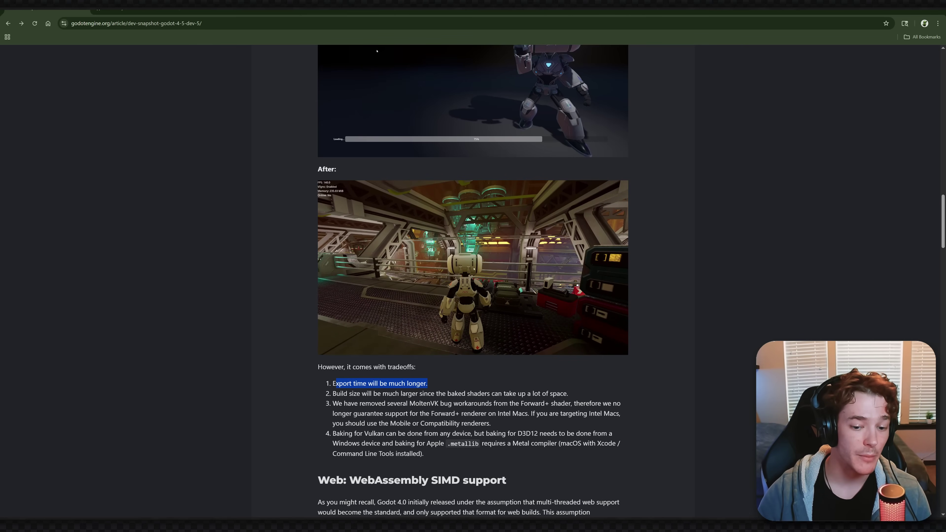
left_click(477, 389)
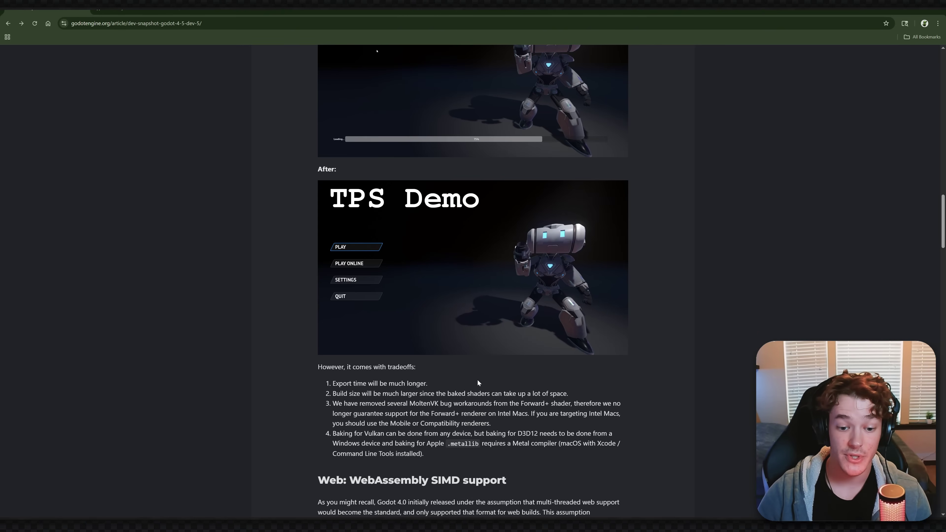
left_click_drag(477, 395, 430, 394)
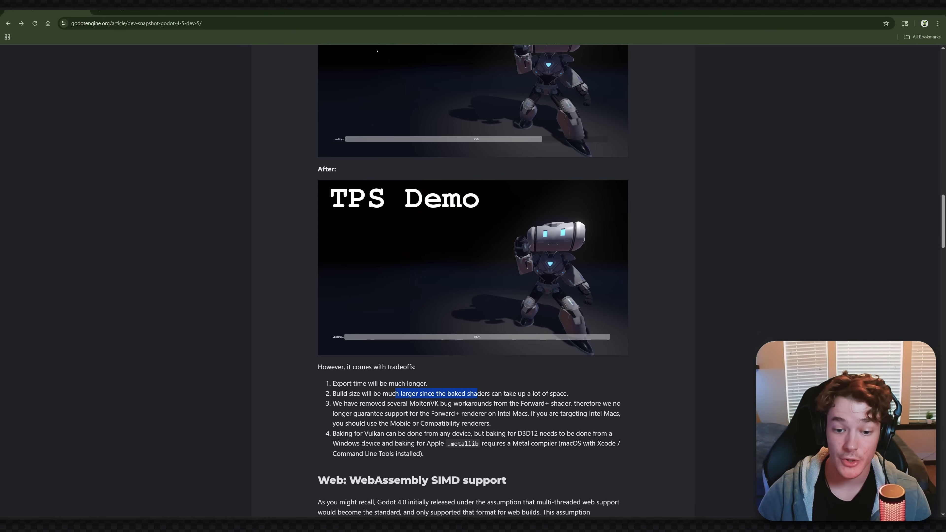
left_click(508, 385)
- Return to the Shader baker description and review its recommendation for Apple devices and D3D12
scroll(526, 336, "up", 4)
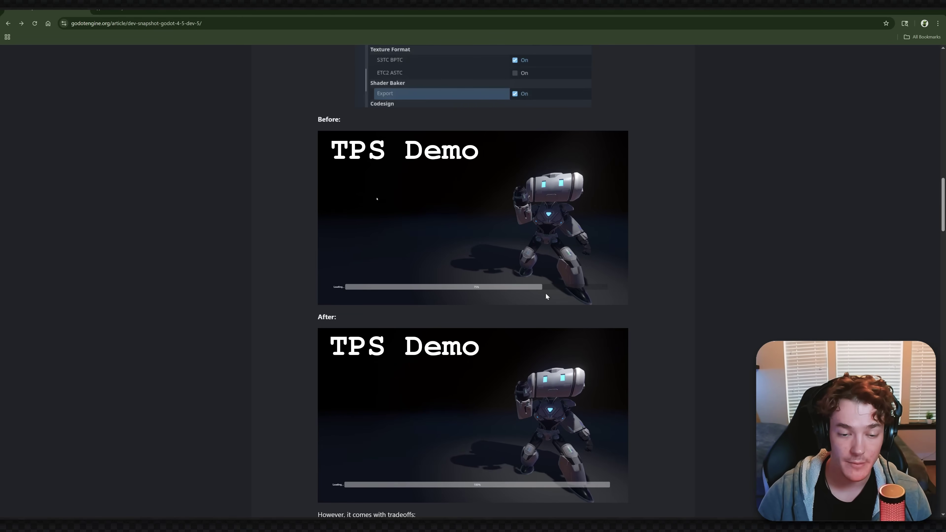
scroll(559, 259, "up", 6)
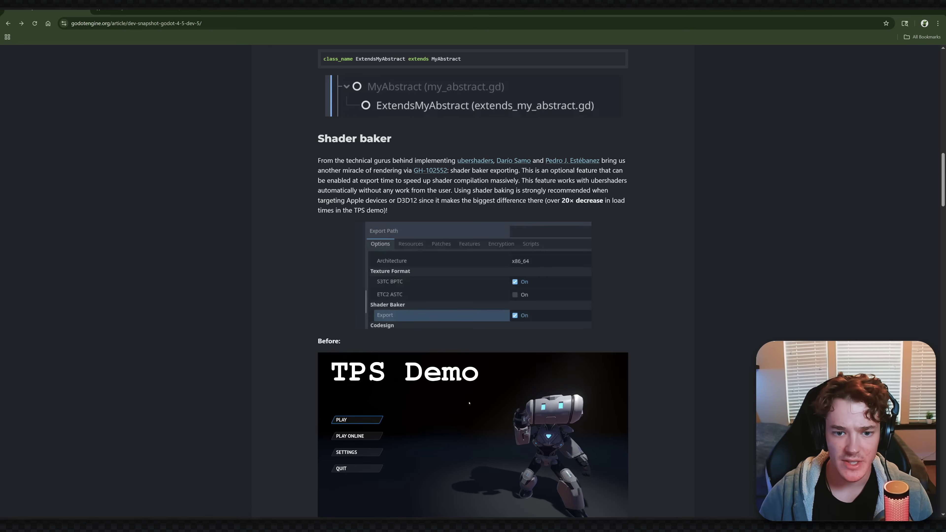
left_click_drag(347, 200, 387, 201)
left_click(376, 417)
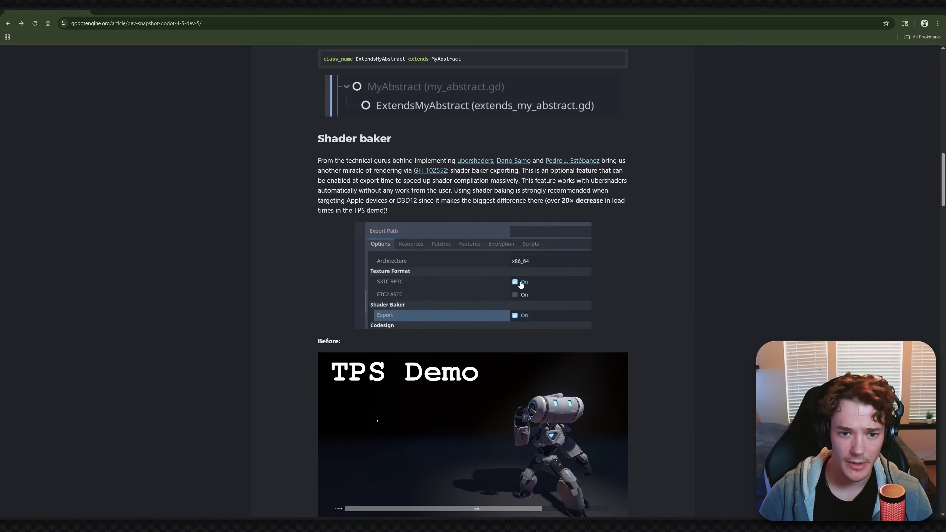
- Read the WebAssembly SIMD support section and continue through the Inline color pickers section
scroll(295, 138, "down", 15)
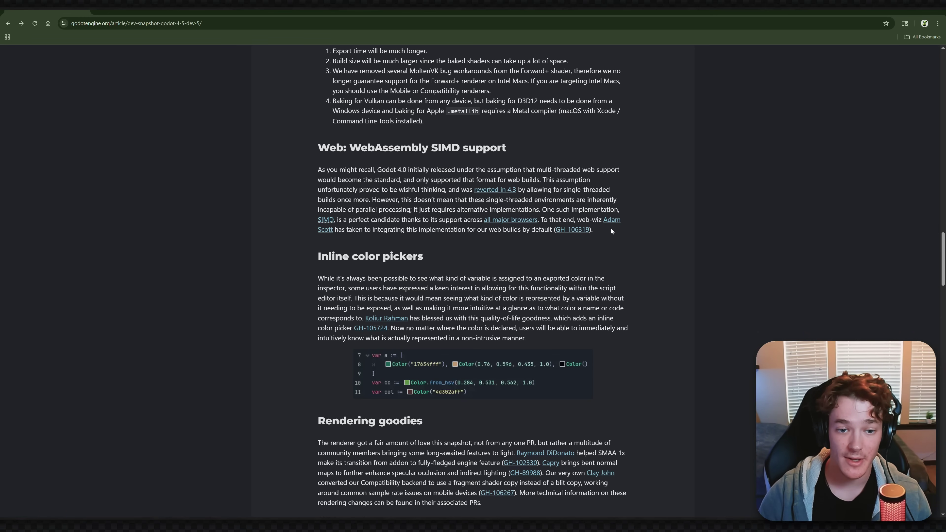
scroll(612, 229, "up", 1)
left_click_drag(600, 267, 313, 206)
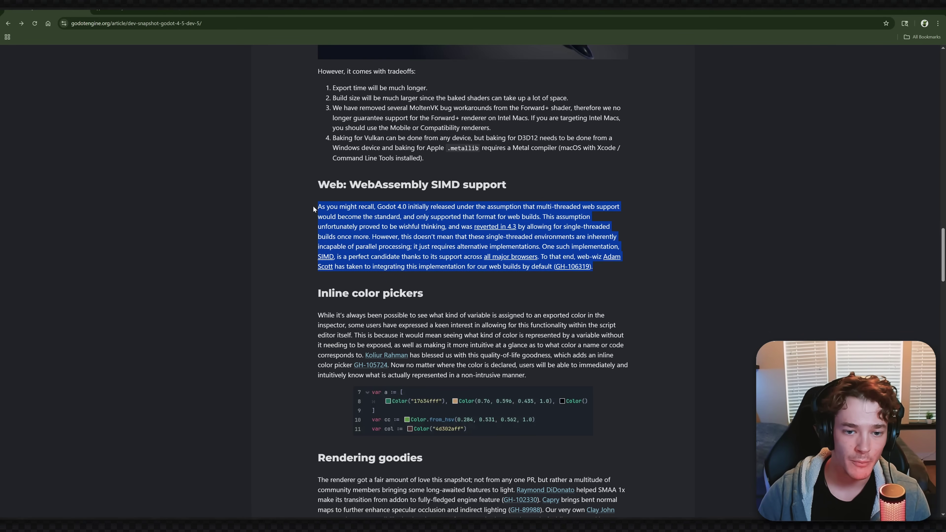
left_click(481, 201)
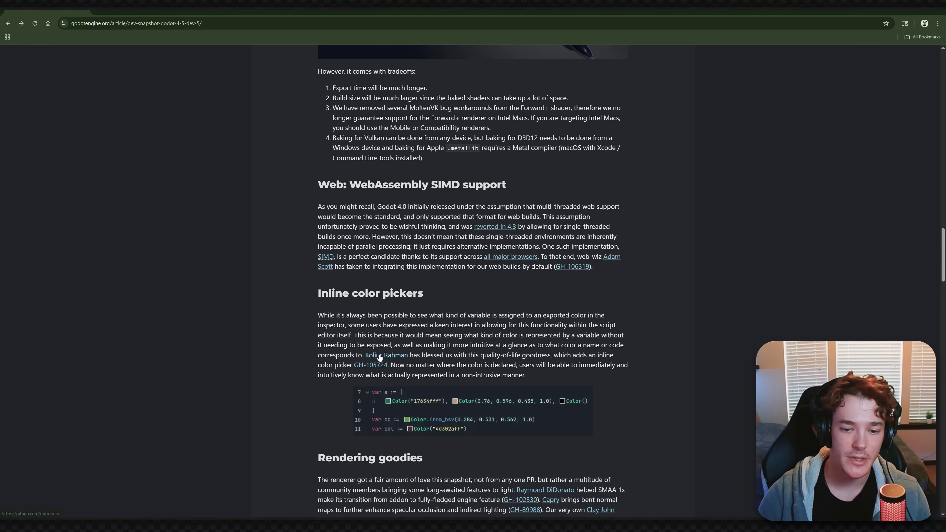
scroll(473, 280, "down", 3)
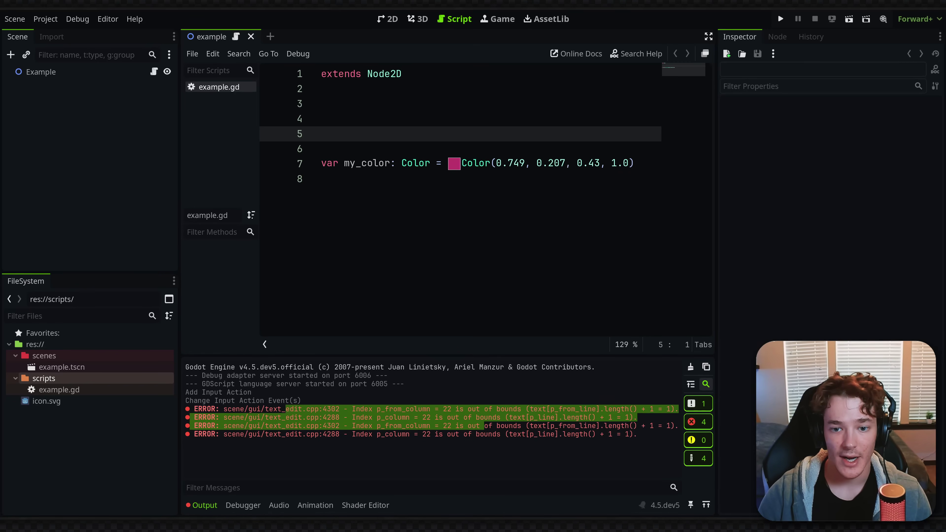
- In the Godot script editor, replace the value of my_color in example.gd with Color.GREEN
left_click_drag(634, 163, 448, 163)
key("BackSpace")
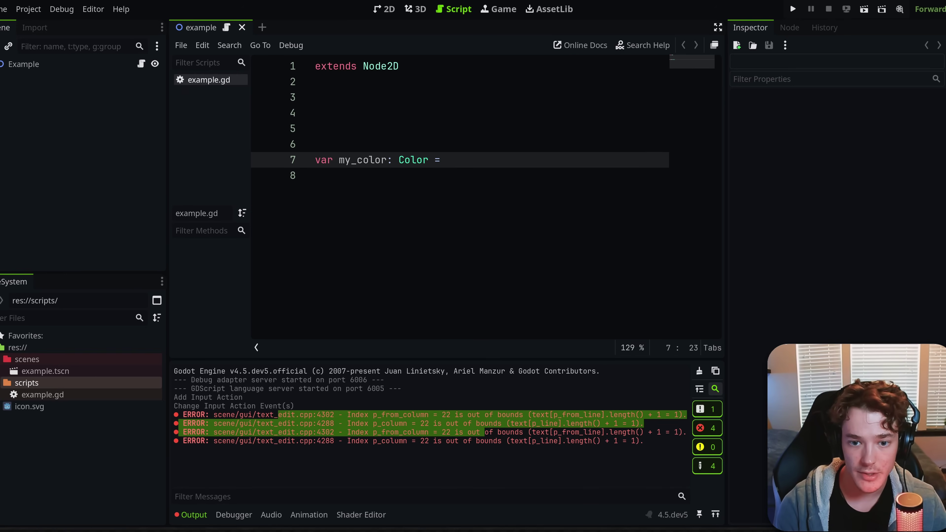
type("Color")
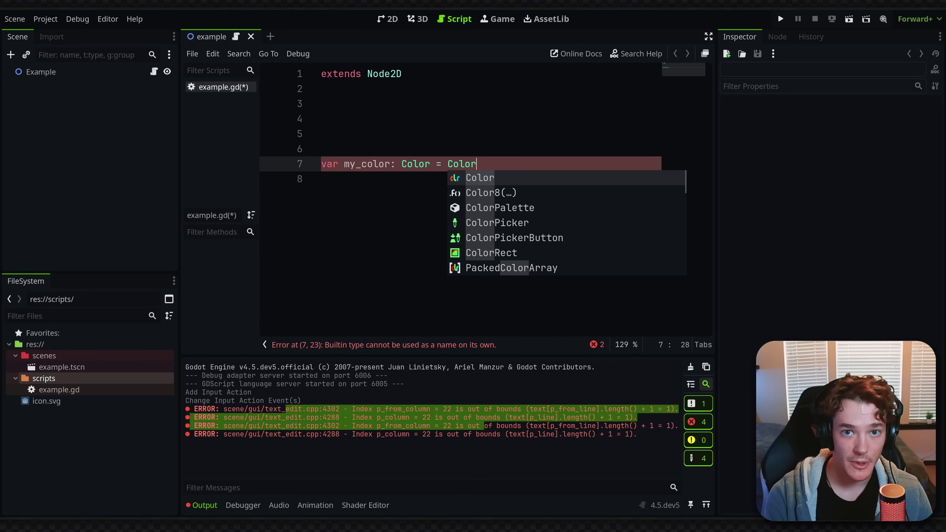
type(".RE")
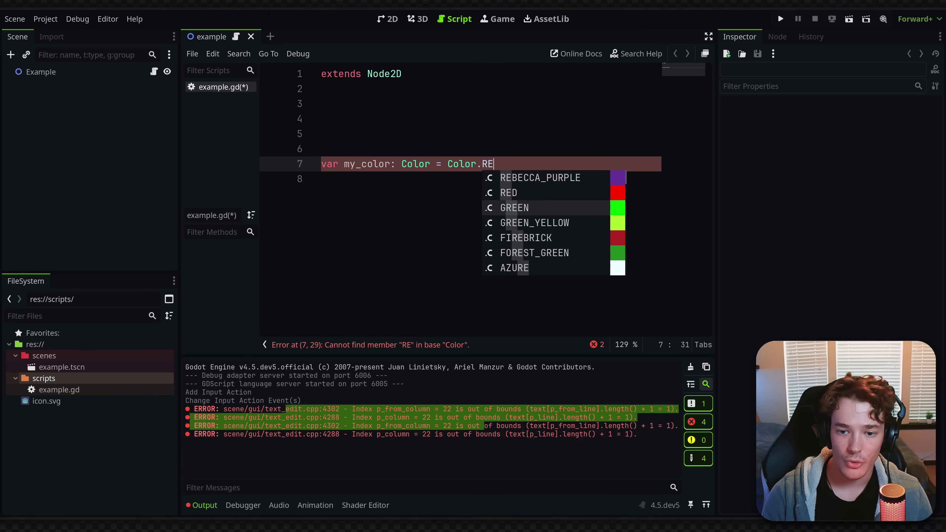
key("Return")
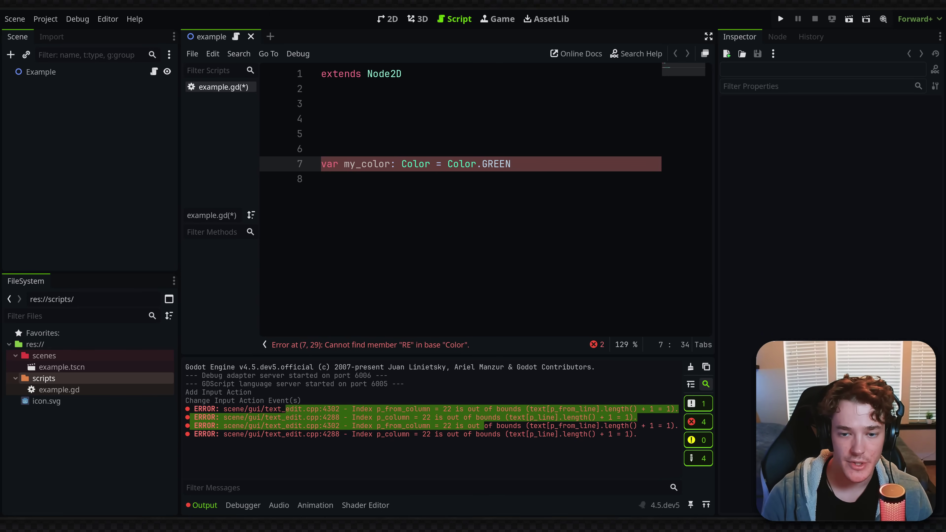
left_click(321, 133)
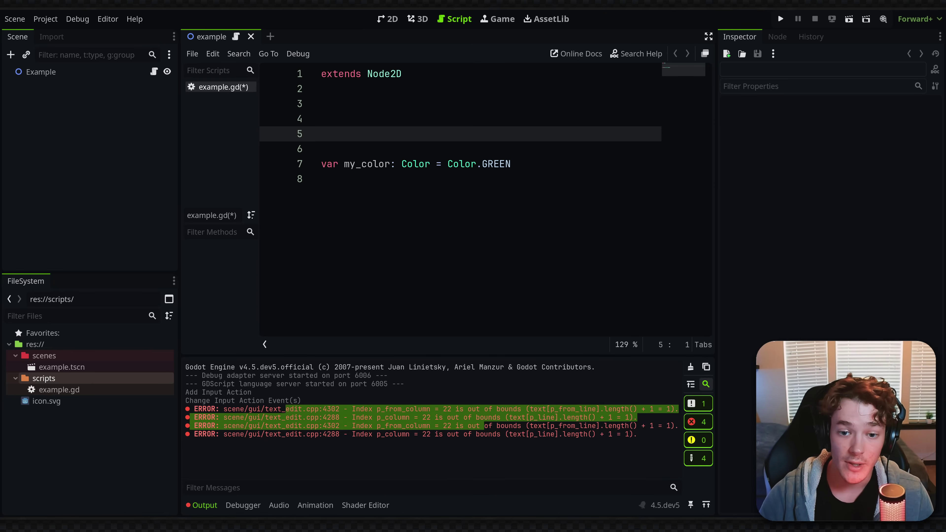
- Replace the GREEN constant in my_color's assignment with an empty Color() constructor
double_click(496, 164)
key("shift+Left")
key("BackSpace")
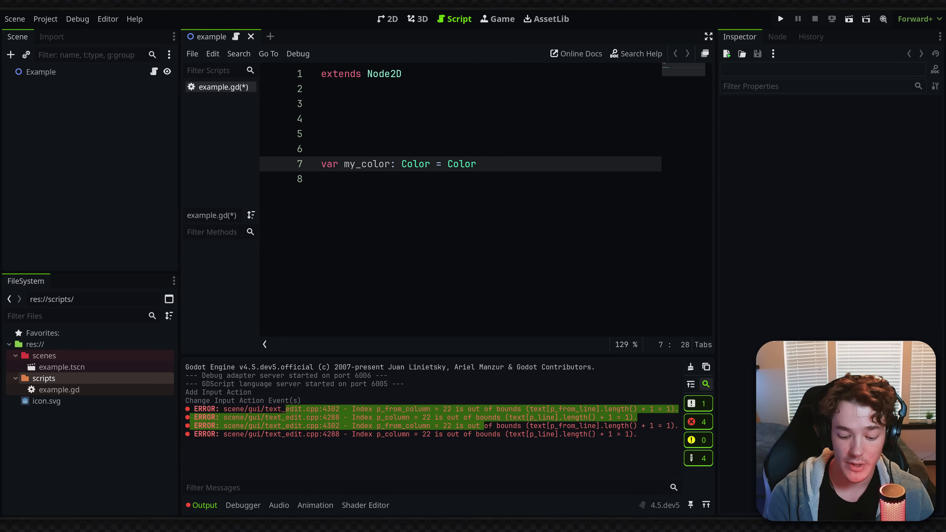
type("(")
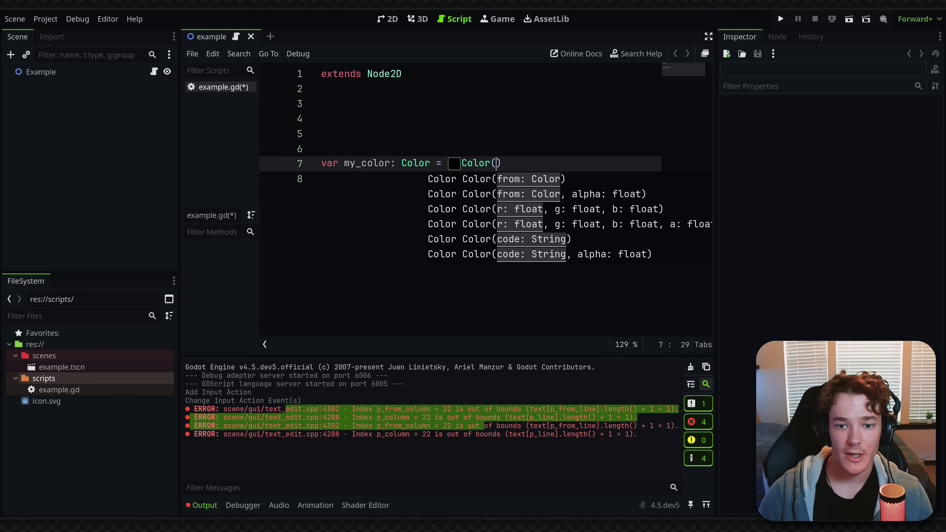
- Set my_color to the green Color(0.361, 0.626, 0.175, 1.0) with the inline color picker and expand its swatches
left_click(454, 164)
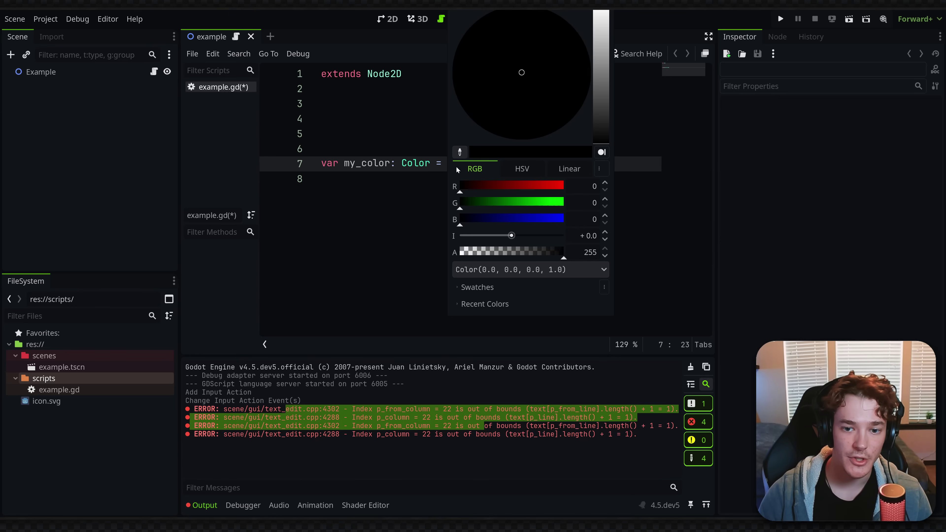
left_click_drag(604, 80, 603, 64)
left_click(476, 116)
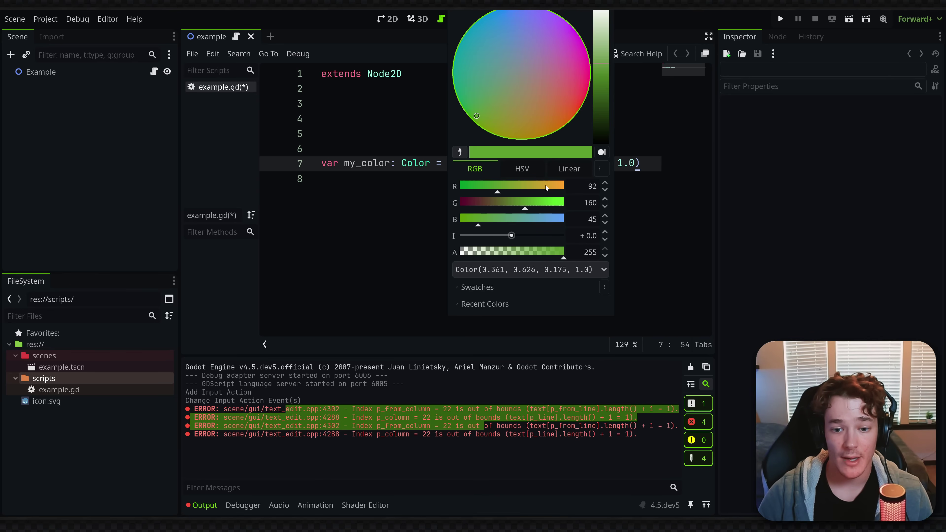
left_click(474, 287)
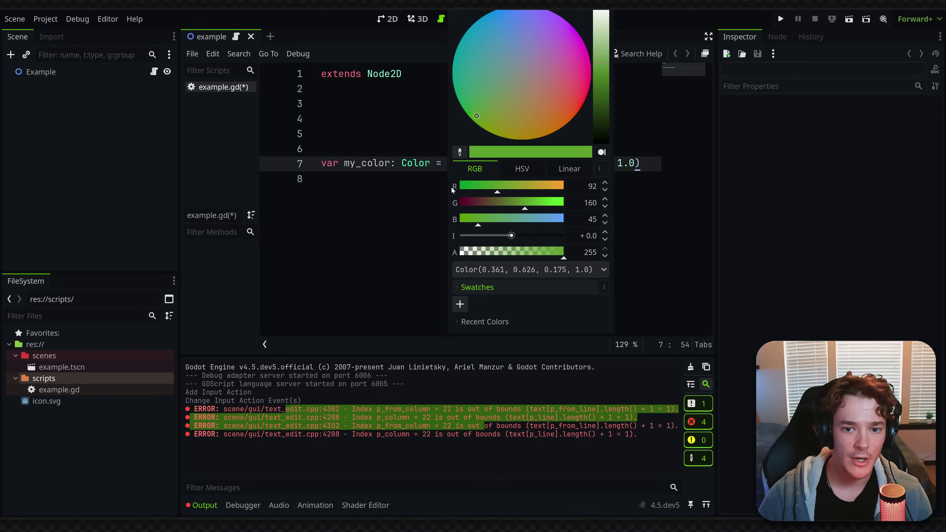
left_click(447, 136)
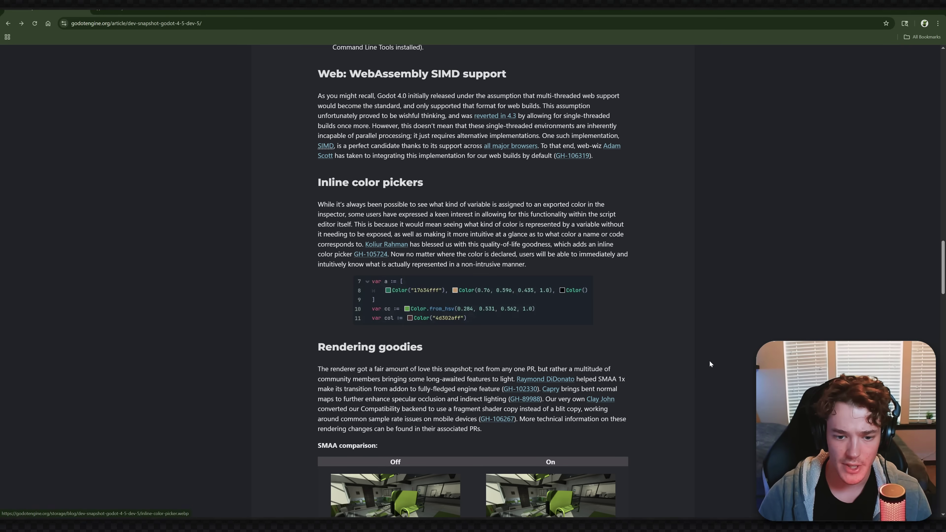
- Read the Rendering goodies section and compare the enlarged SMAA off and on images, ending back in the article
scroll(646, 370, "down", 2)
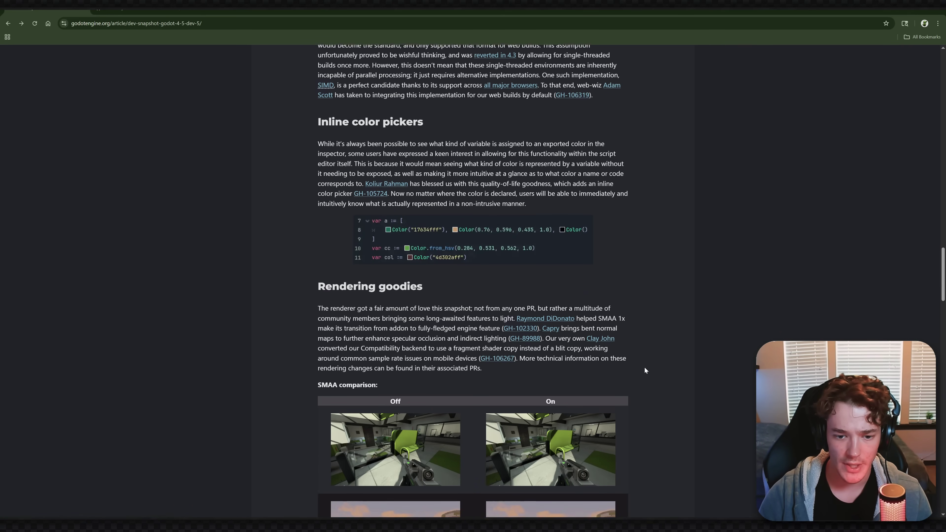
left_click_drag(943, 269, 944, 284)
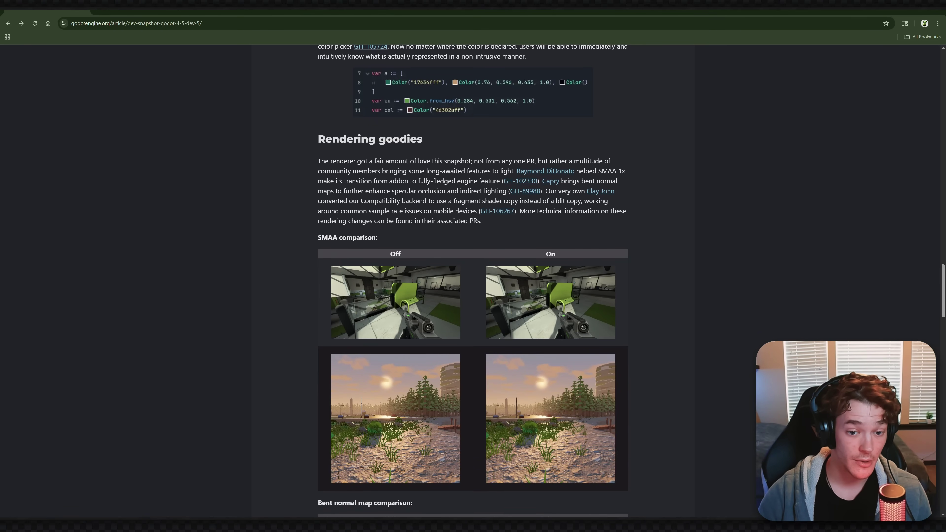
left_click(395, 304)
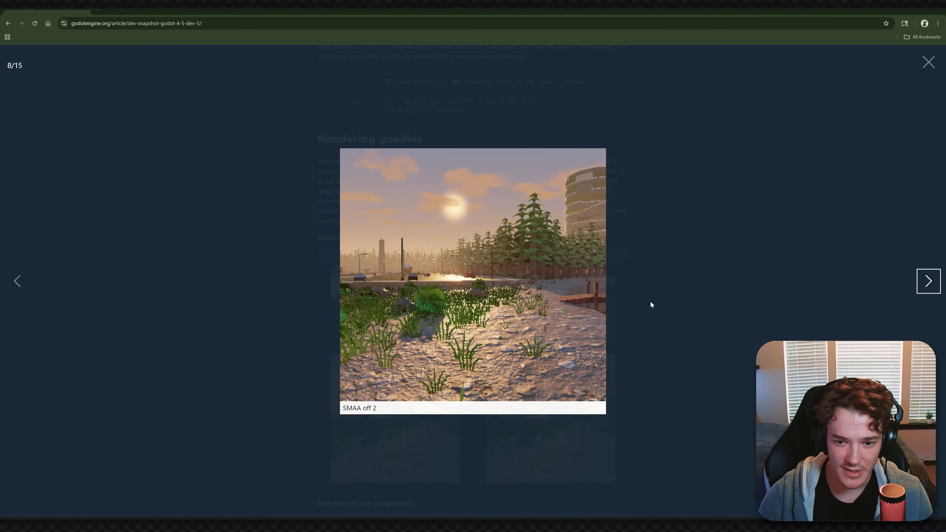
left_click(925, 280)
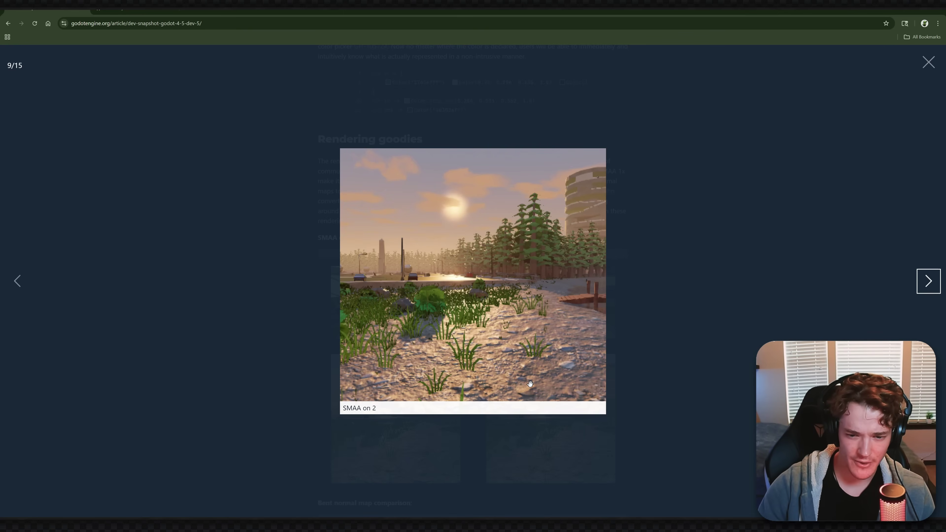
left_click(17, 281)
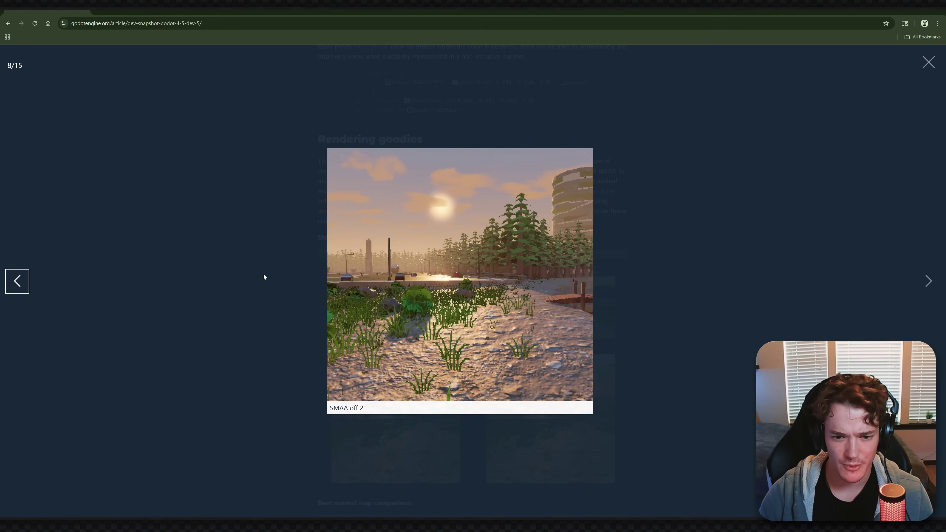
key("Escape")
- Compare the enlarged before and after images in the bent normal map comparison, including the sofa
scroll(570, 350, "down", 5)
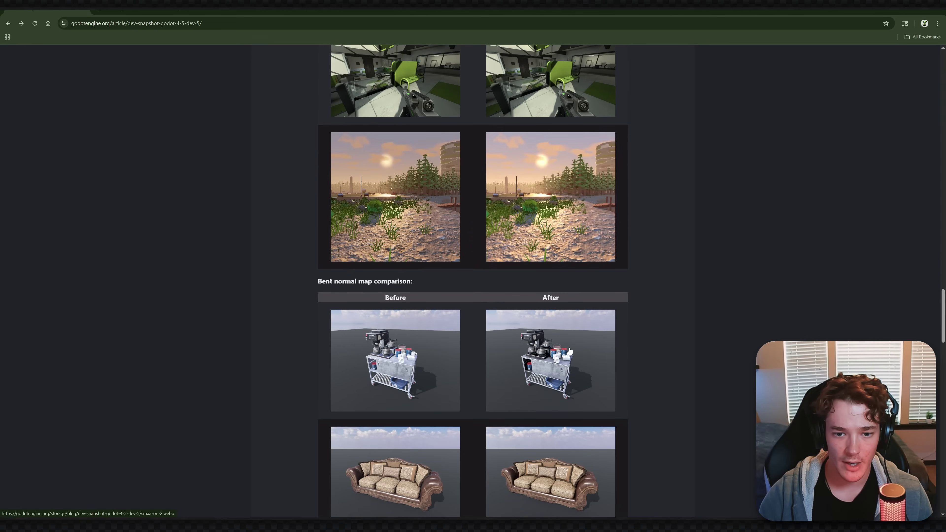
scroll(569, 350, "down", 3)
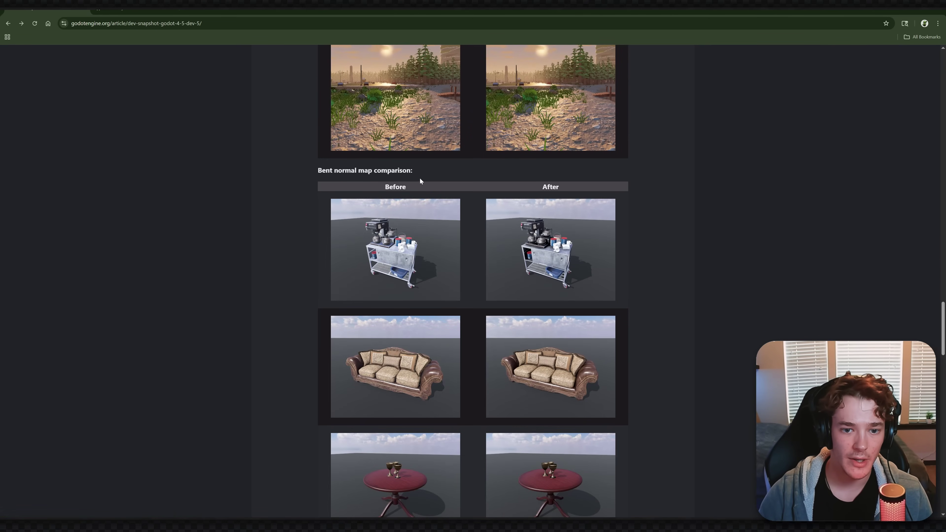
left_click(410, 223)
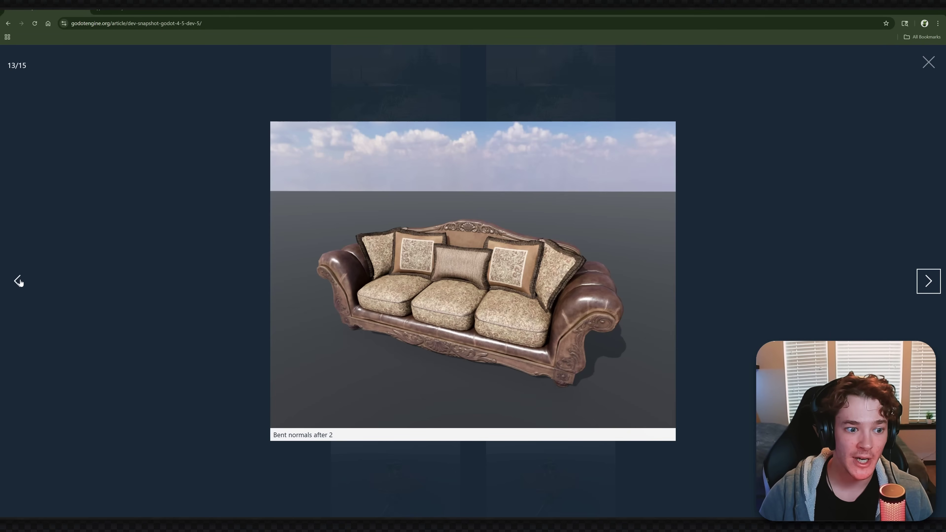
left_click(18, 281)
left_click(927, 69)
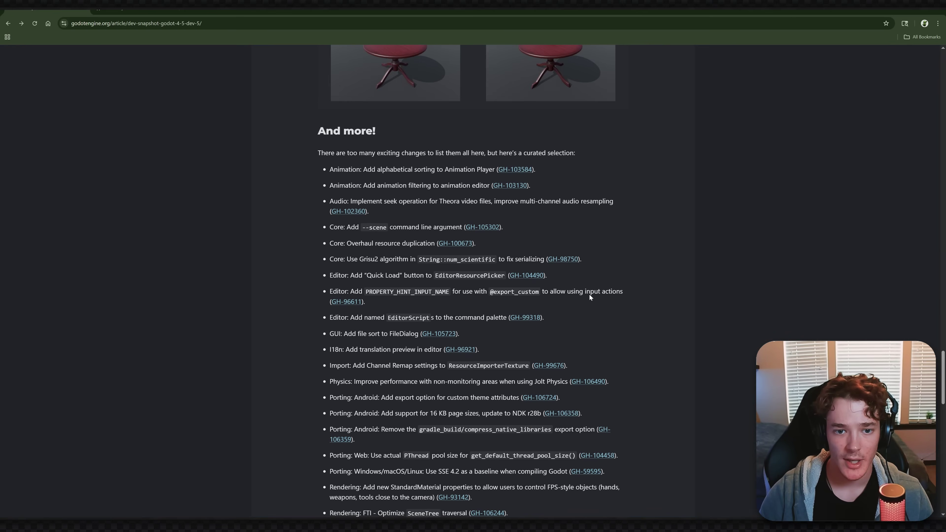
- Read the start of the And more! list, highlighting the alphabetical sorting and animation filtering entries
left_click_drag(316, 133, 579, 244)
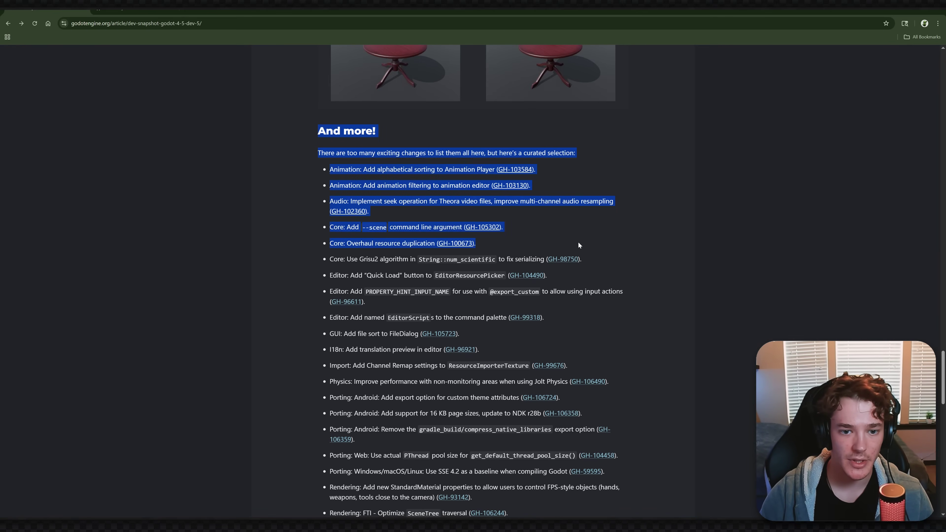
left_click(548, 248)
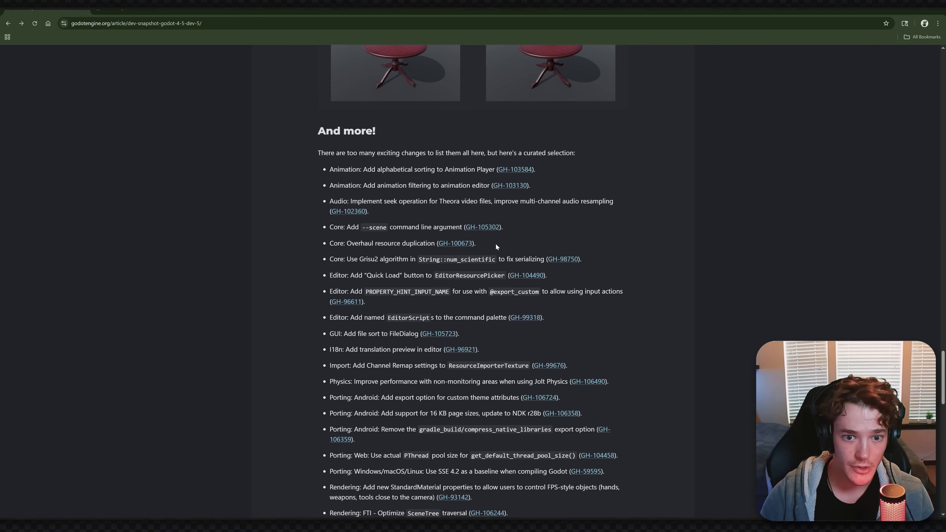
left_click_drag(368, 169, 472, 169)
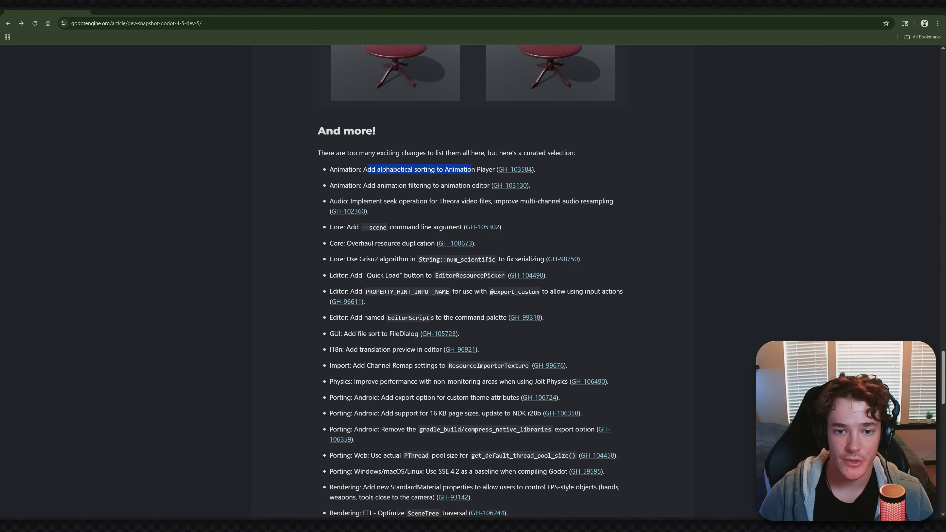
left_click_drag(360, 185, 420, 185)
left_click(420, 185)
- Open pull request GH-103130 on animation filtering, watch its demo video in full screen, and return to the article
key("Tab")
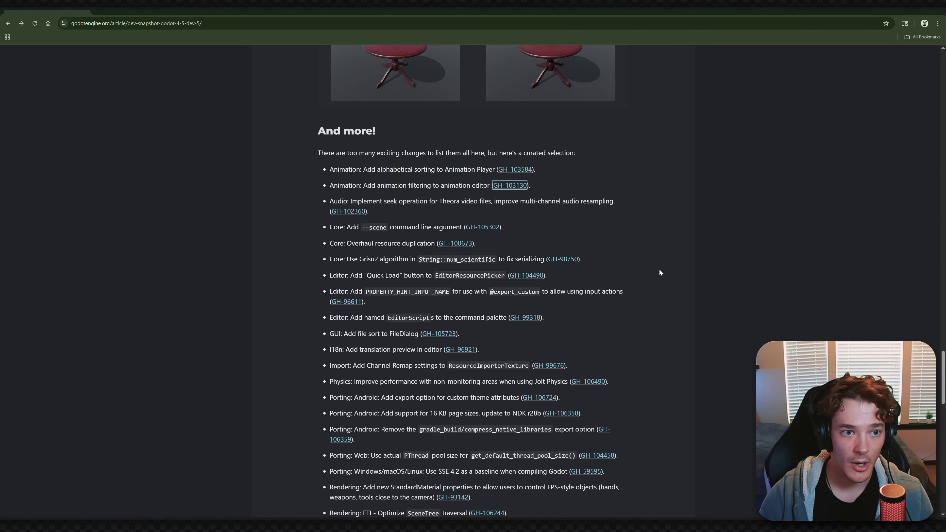
key("Return")
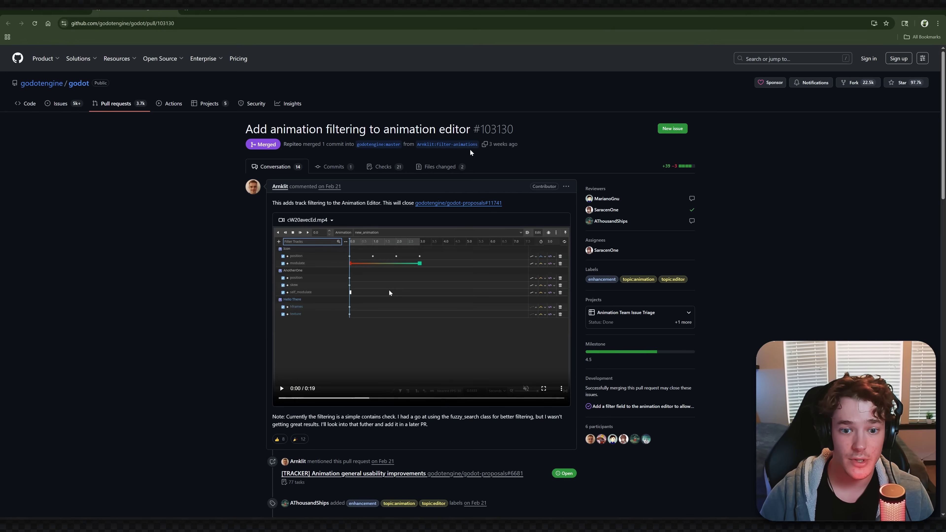
scroll(550, 336, "down", 2)
left_click(546, 336)
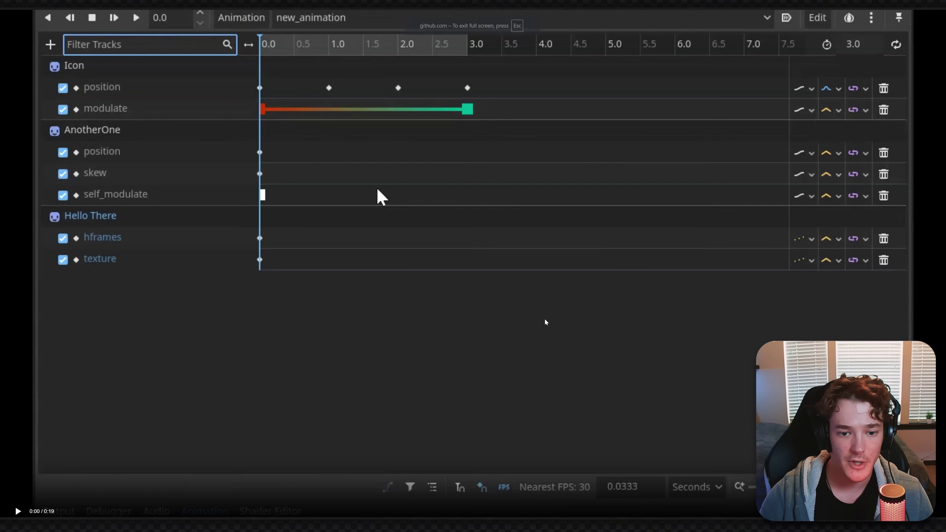
left_click(178, 309)
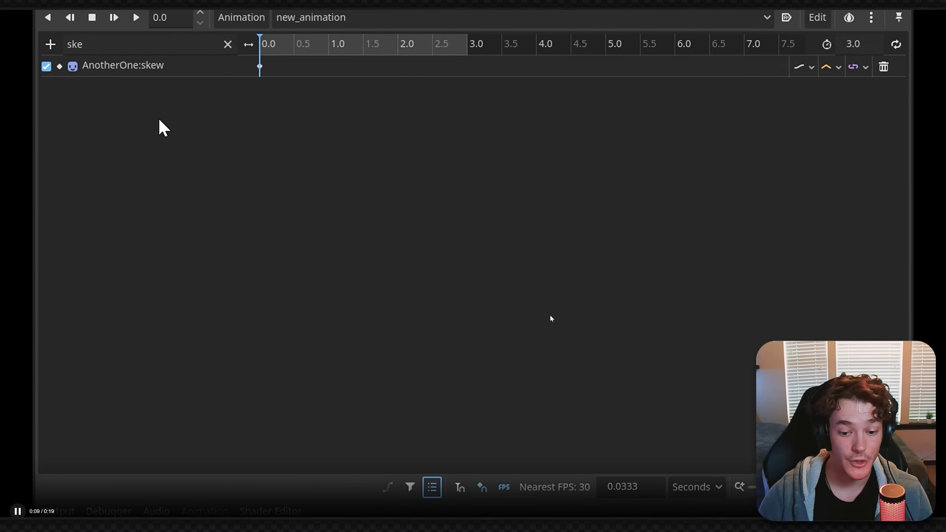
key("Escape")
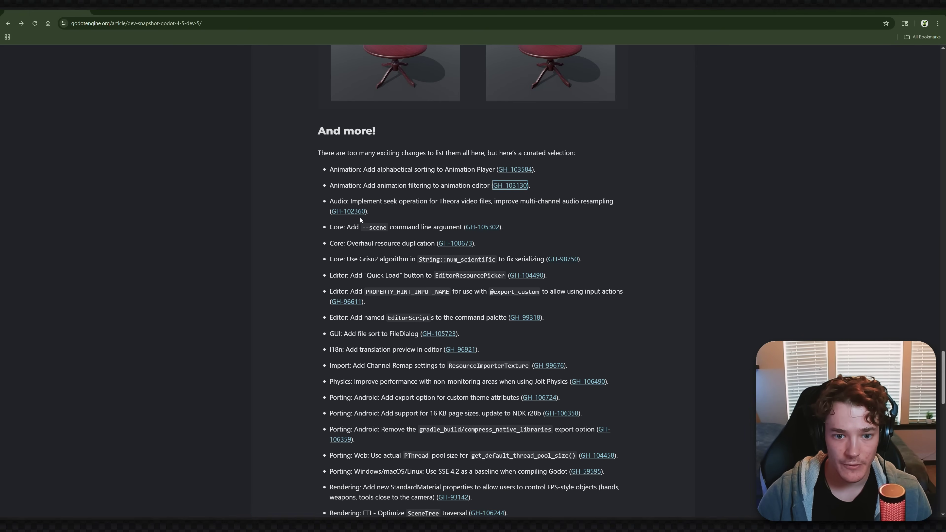
- Highlight the PROPERTY_HINT_INPUT_NAME entry in the And more! list and switch to the Godot editor
left_click_drag(330, 298, 412, 310)
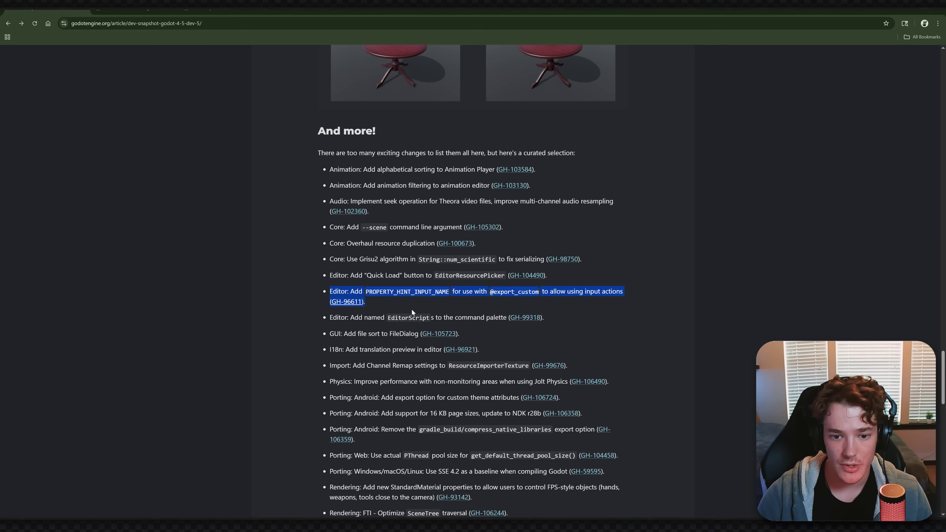
double_click(410, 294)
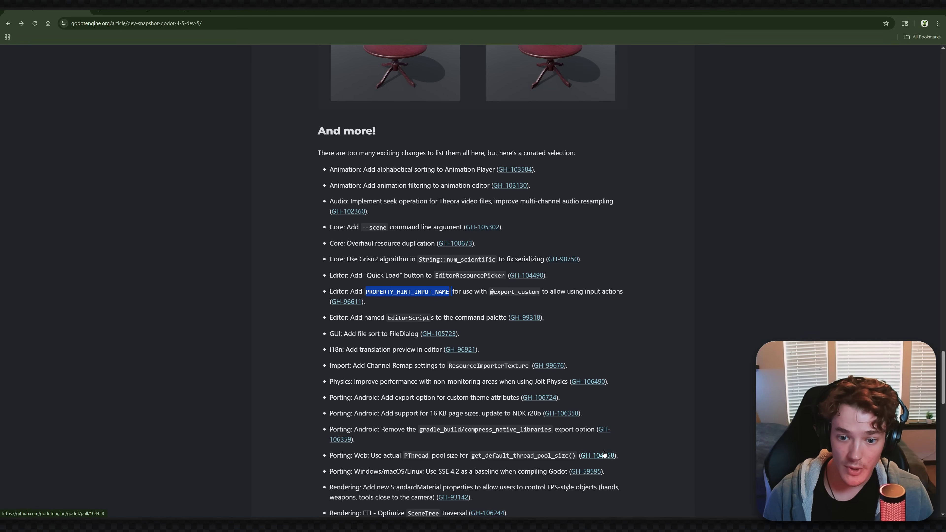
left_click(753, 492)
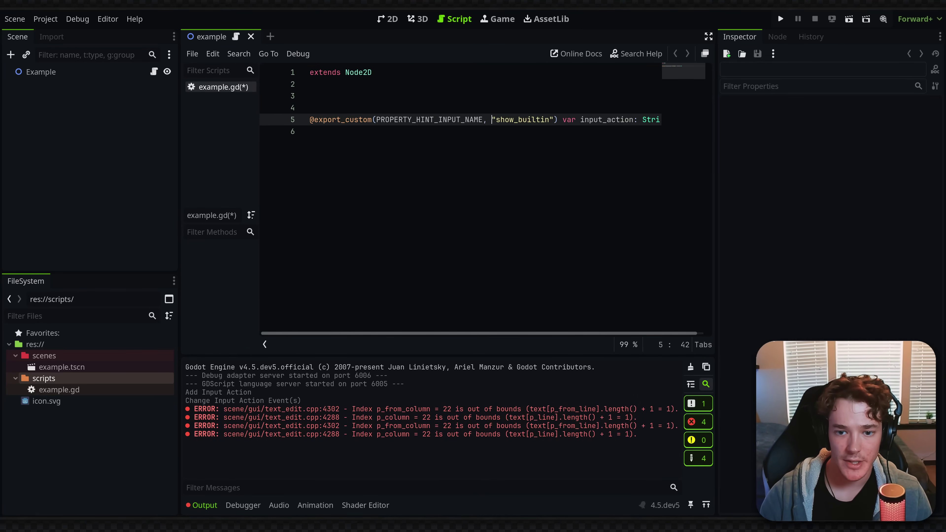
key("Return")
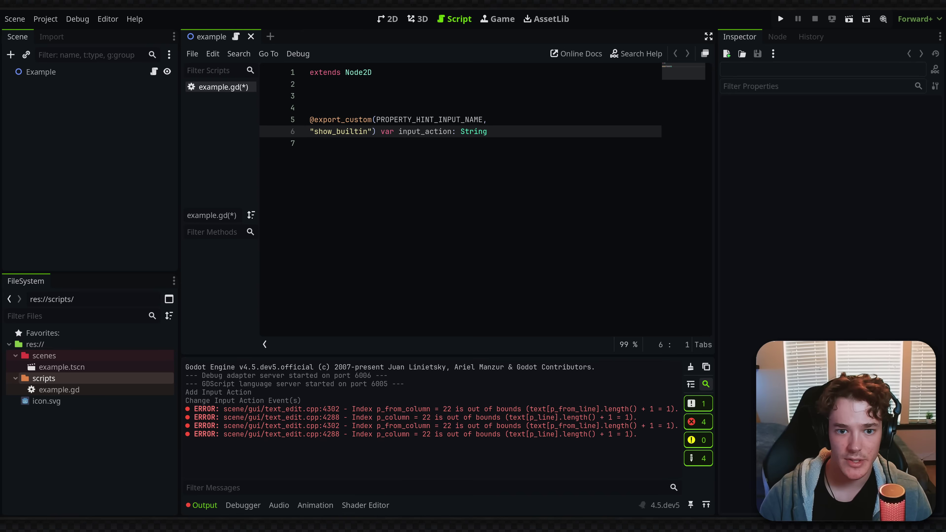
key("Tab")
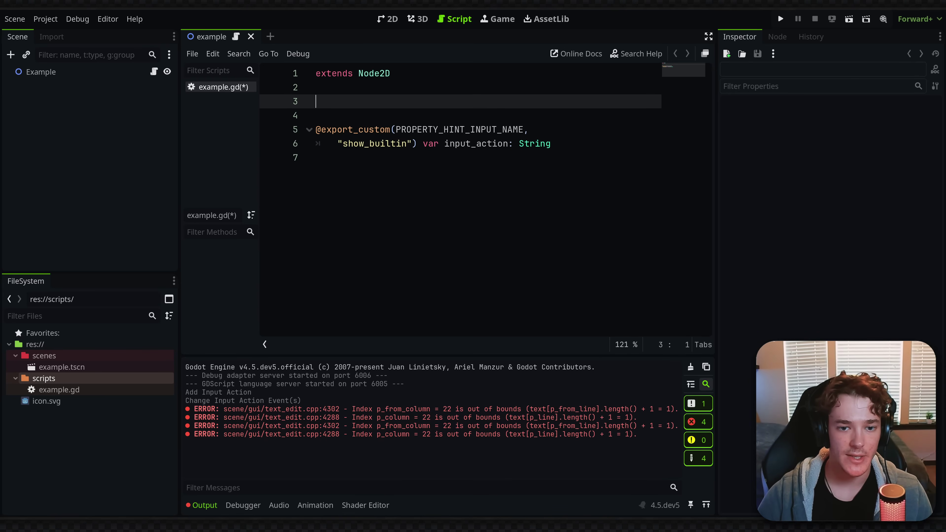
key("ctrl+s")
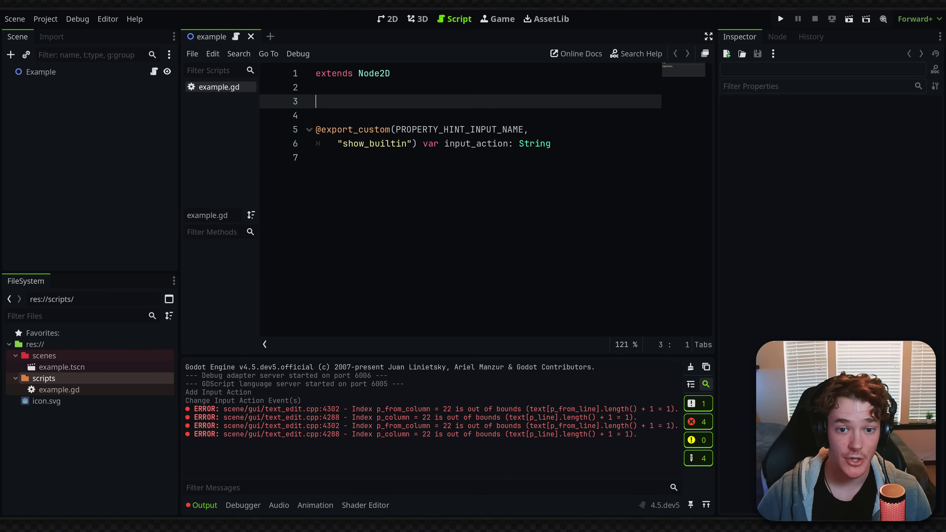
- Check the custom actions in the project's Input Map and close the project settings
left_click(46, 19)
left_click(80, 32)
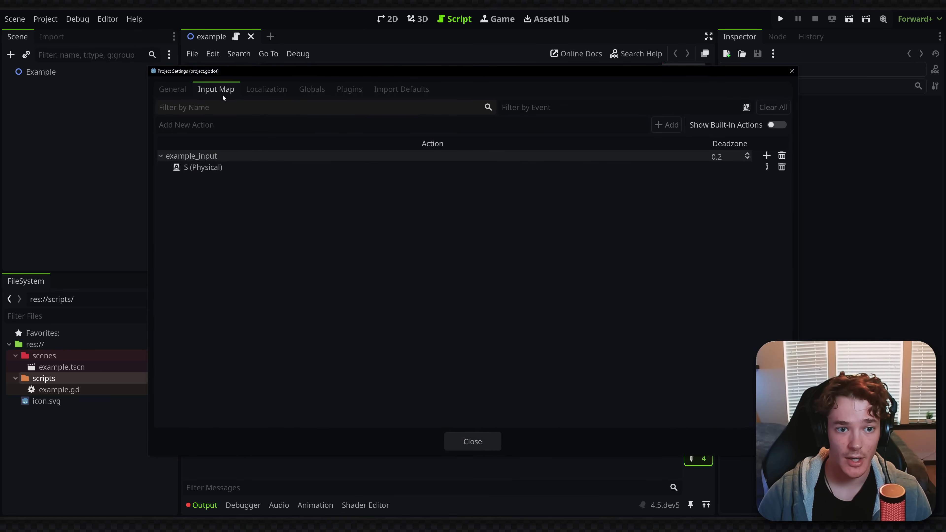
left_click(792, 71)
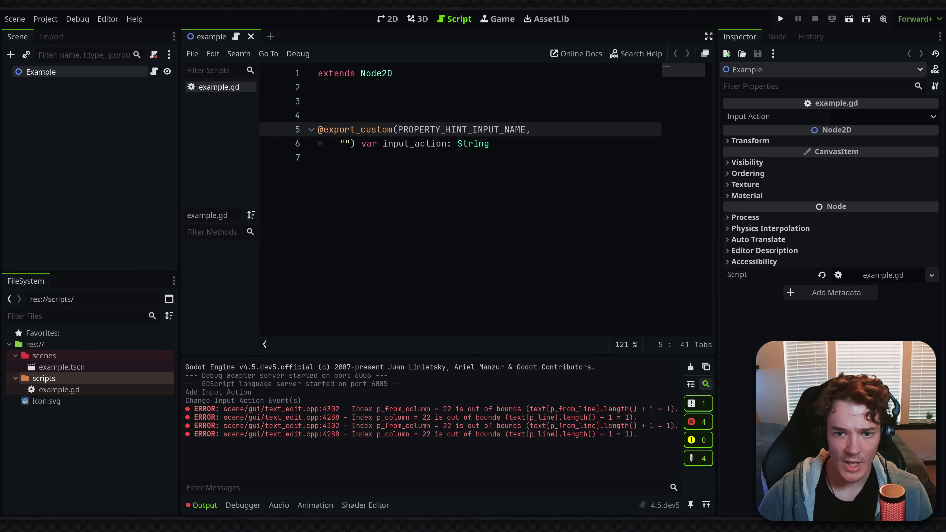
- List the options of Example's Input Action property and check them against the project's Input Map
left_click(351, 144)
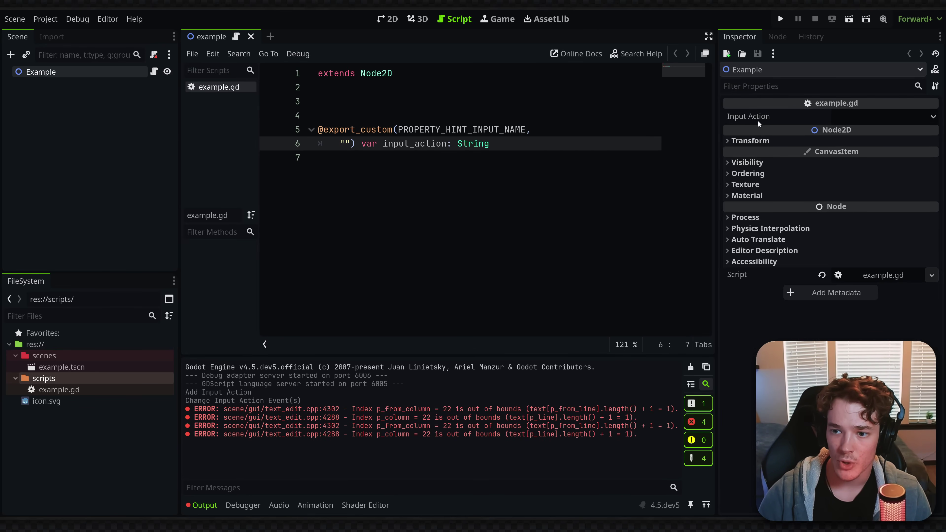
left_click(884, 116)
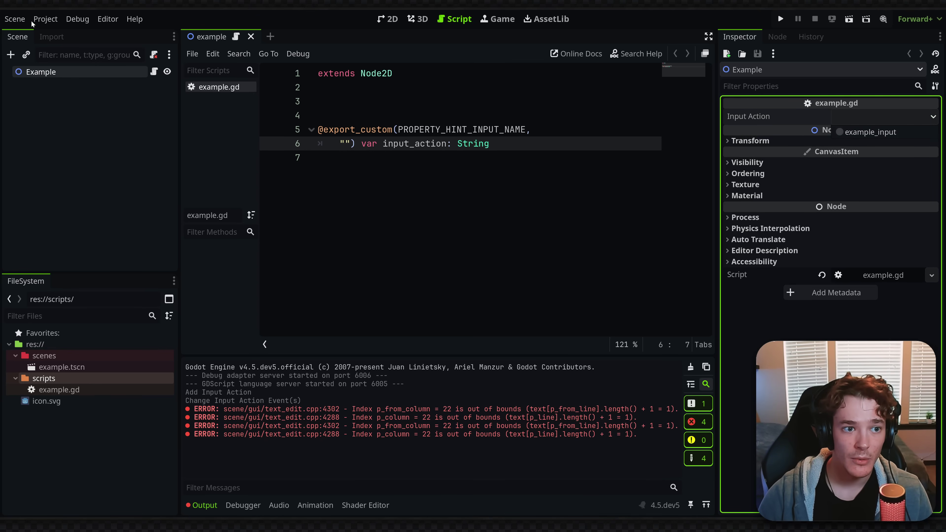
left_click(45, 18)
left_click(46, 18)
left_click(64, 34)
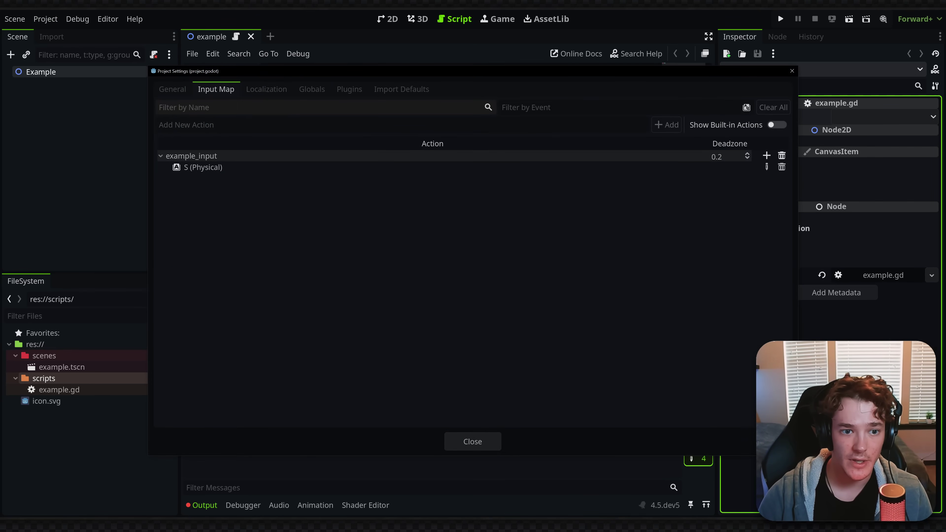
left_click(473, 441)
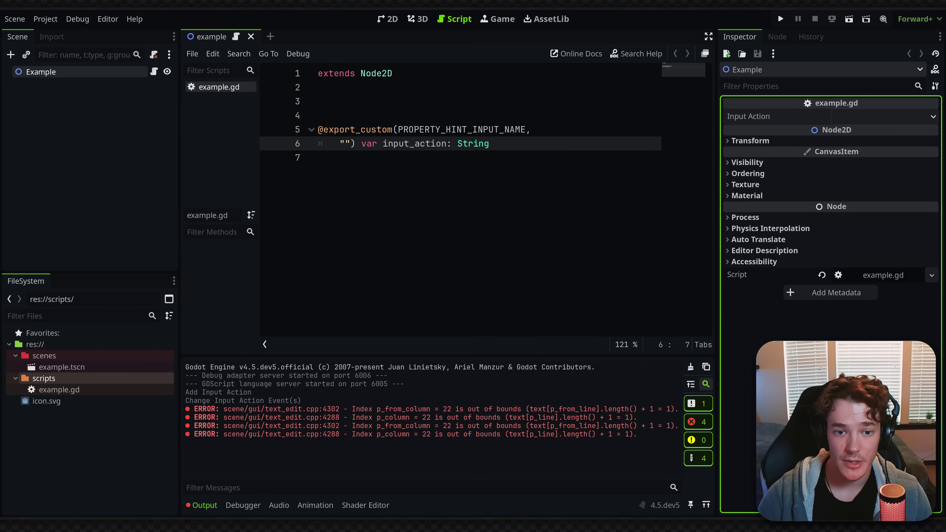
left_click(344, 143)
type("show_builtin")
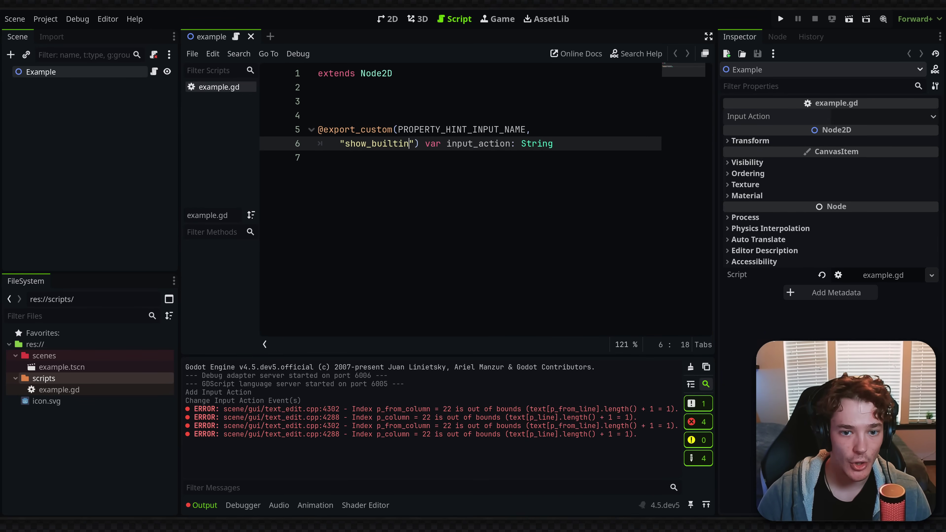
left_click(336, 157)
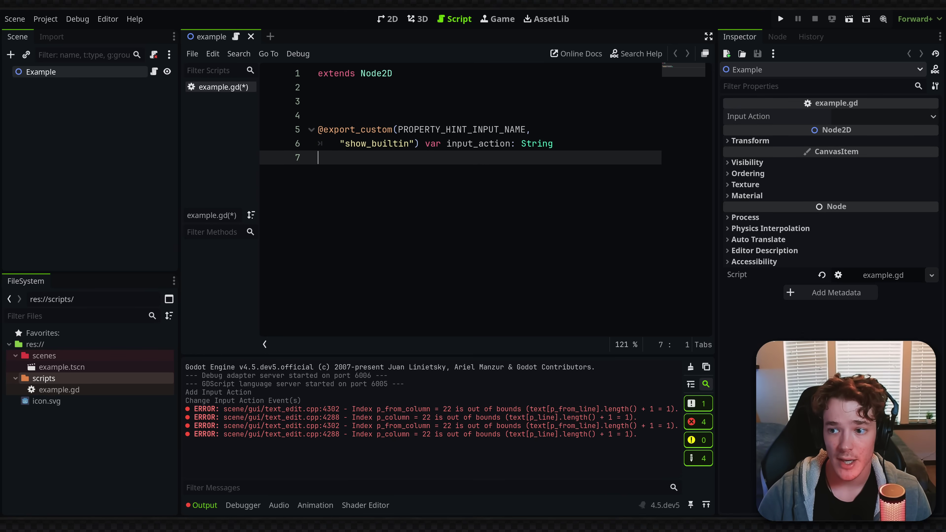
key("ctrl+s")
- Browse the built-in actions offered for Example's Input Action property and choose ui_end
left_click(878, 116)
scroll(877, 108, "down", 5)
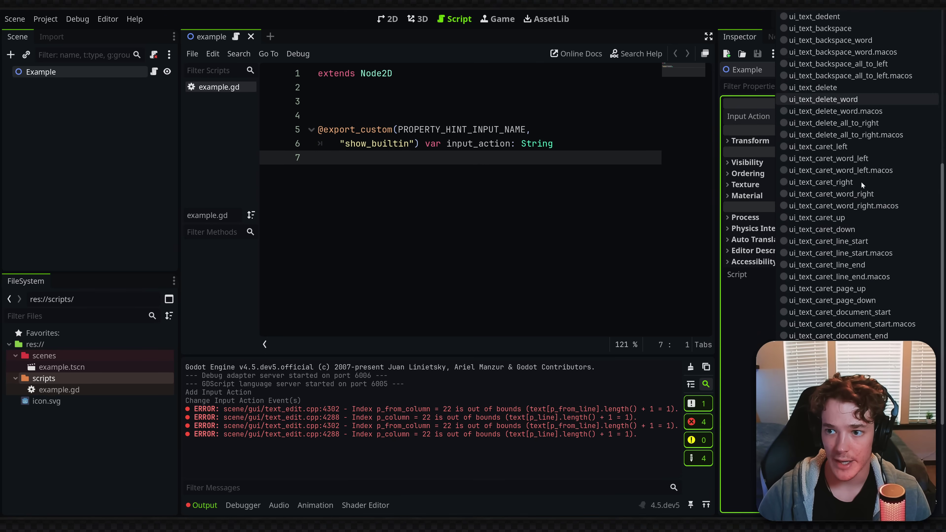
left_click_drag(944, 183, 944, 10)
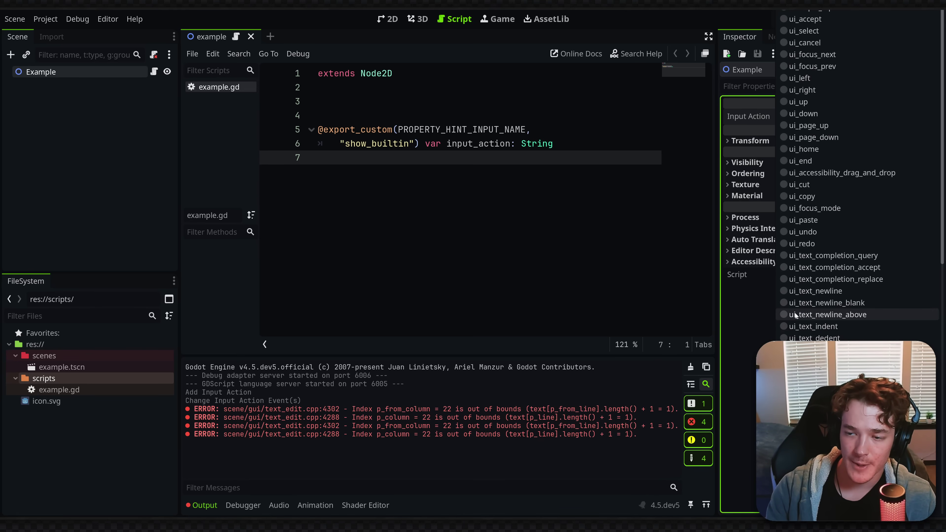
left_click(801, 160)
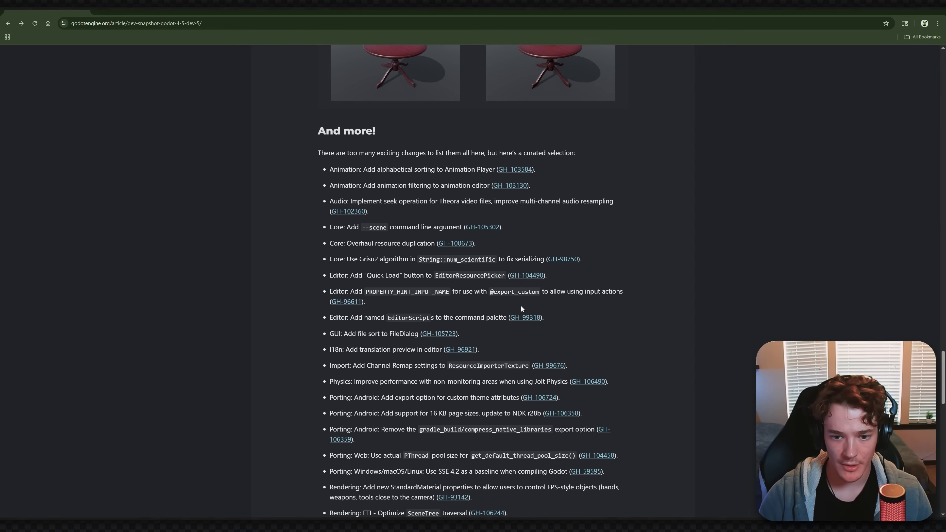
double_click(392, 275)
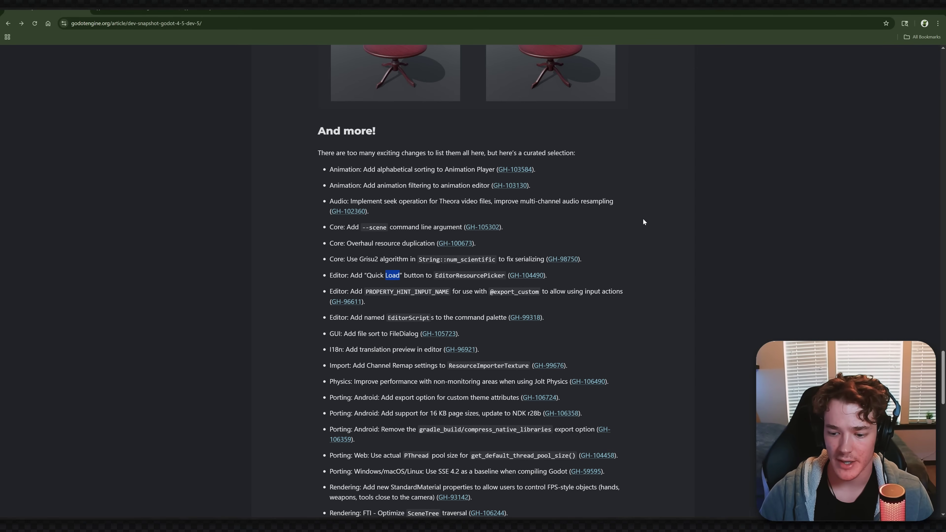
key("alt+Tab")
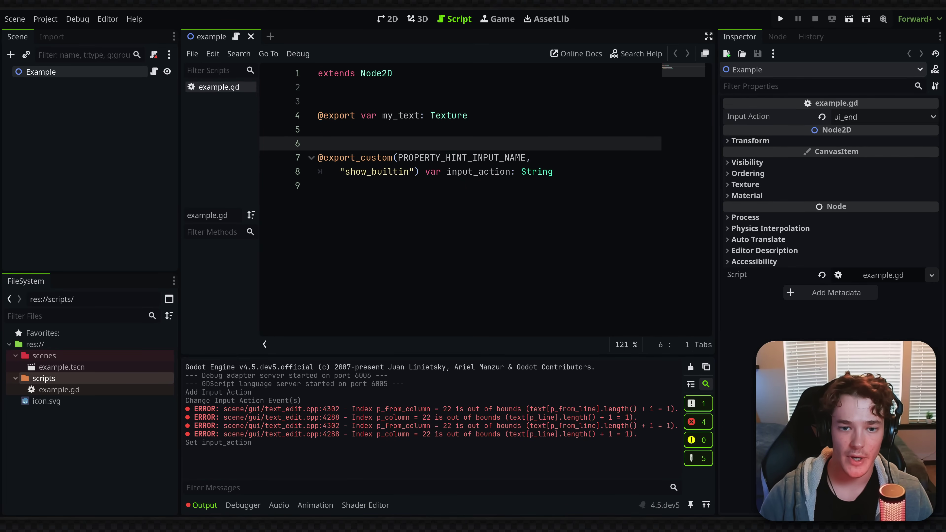
key("ctrl+shift+z")
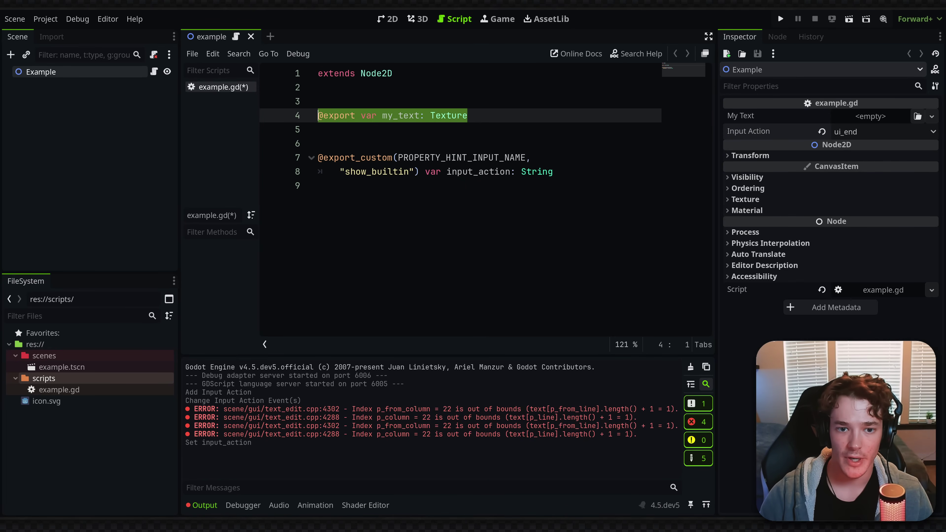
left_click(430, 116)
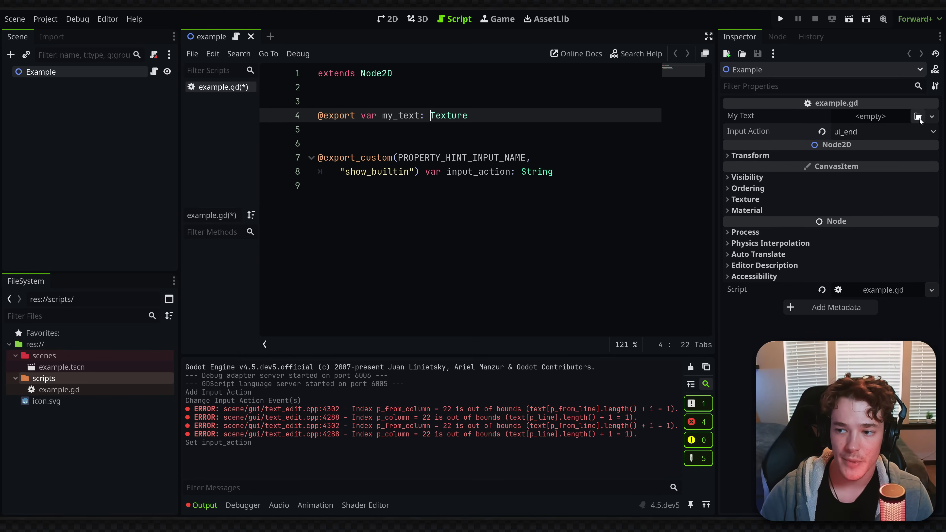
- Assign icon.svg to Example's My Text property using Quick Load
left_click(932, 116)
key("Escape")
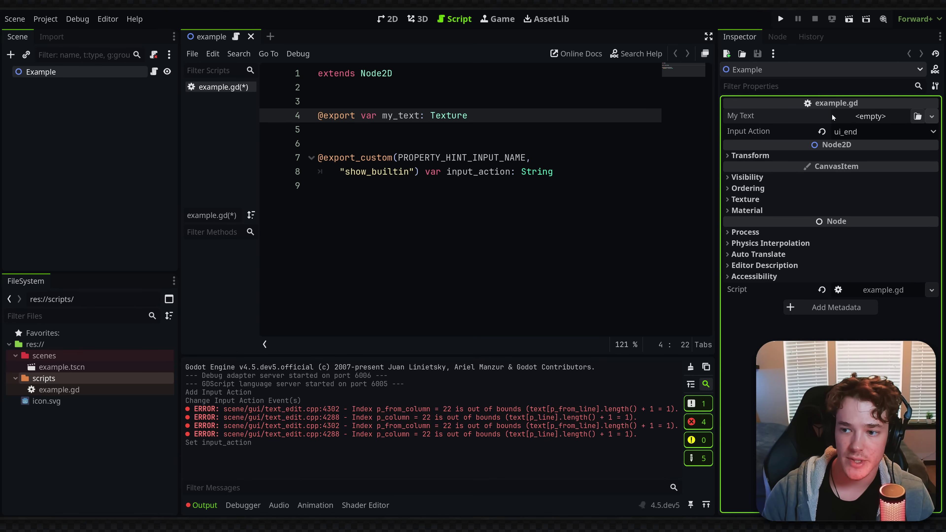
left_click(918, 116)
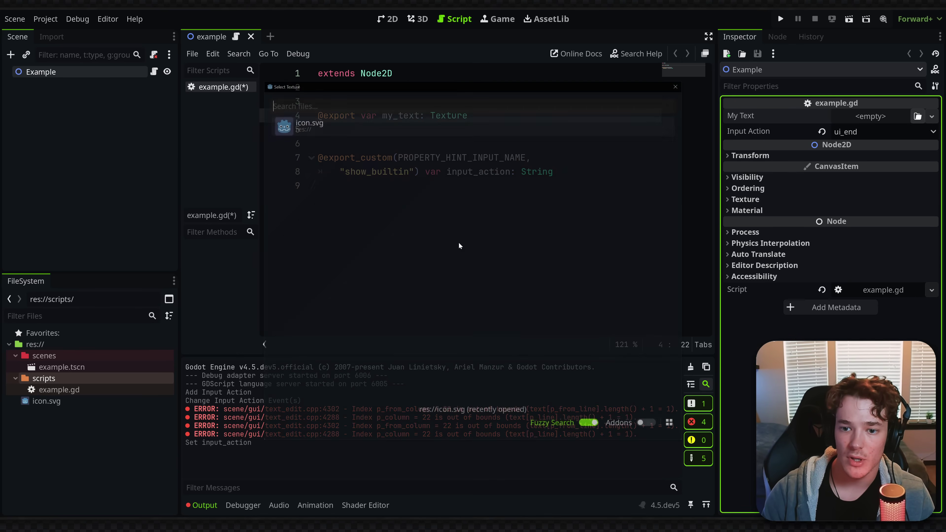
double_click(320, 126)
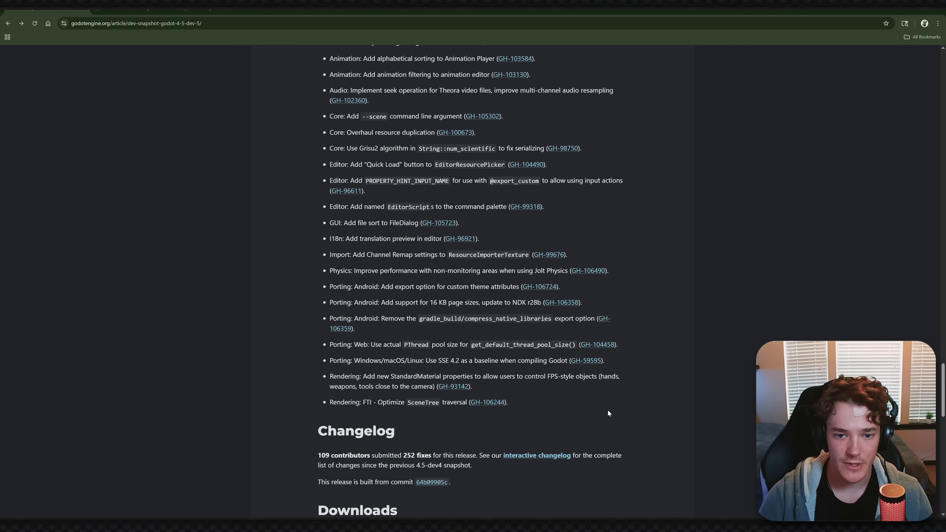
- Review the rest of the article's curated change list, along with its changelog and download options for Godot 4.5 dev5
left_click_drag(608, 410, 664, 249)
left_click(677, 224)
scroll(397, 293, "down", 2)
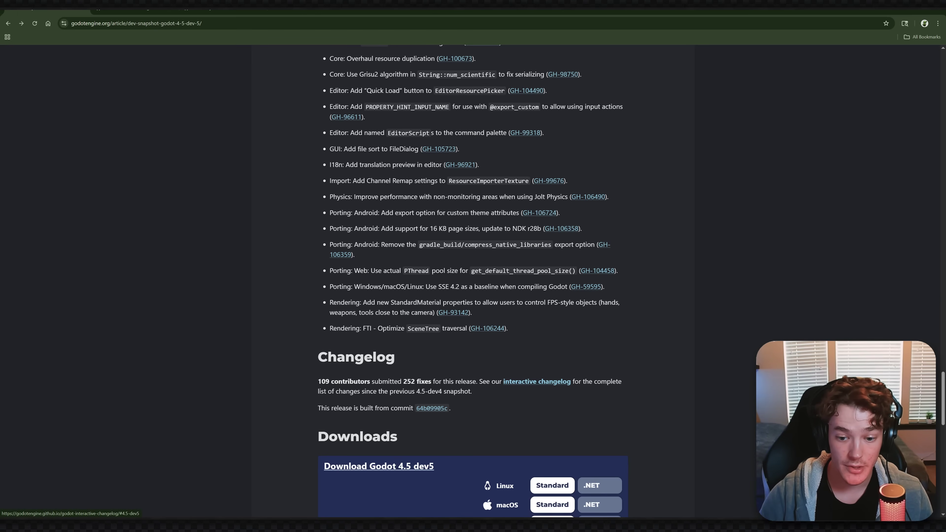
scroll(541, 383, "down", 3)
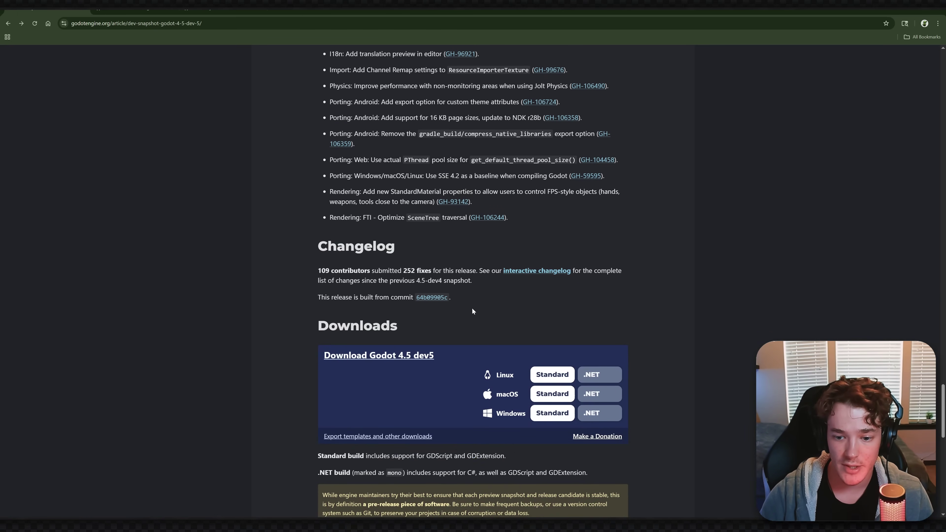
scroll(471, 310, "down", 5)
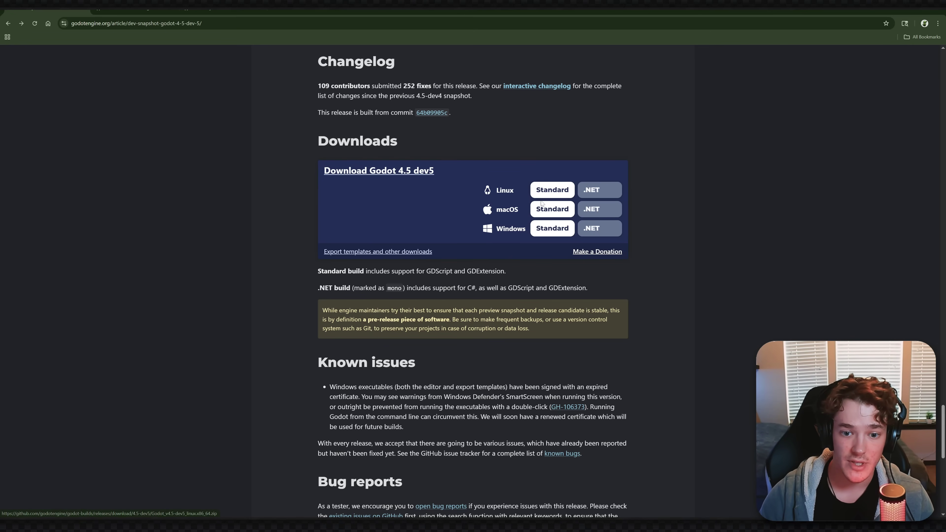
scroll(459, 380, "down", 5)
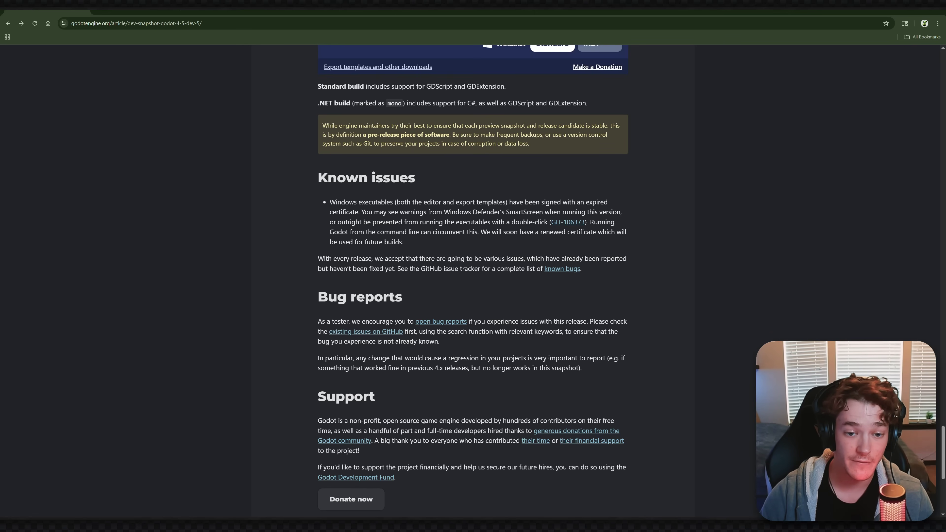
- Read the known issue about the Windows executables' signing certificate and return to the start of the article
double_click(344, 211)
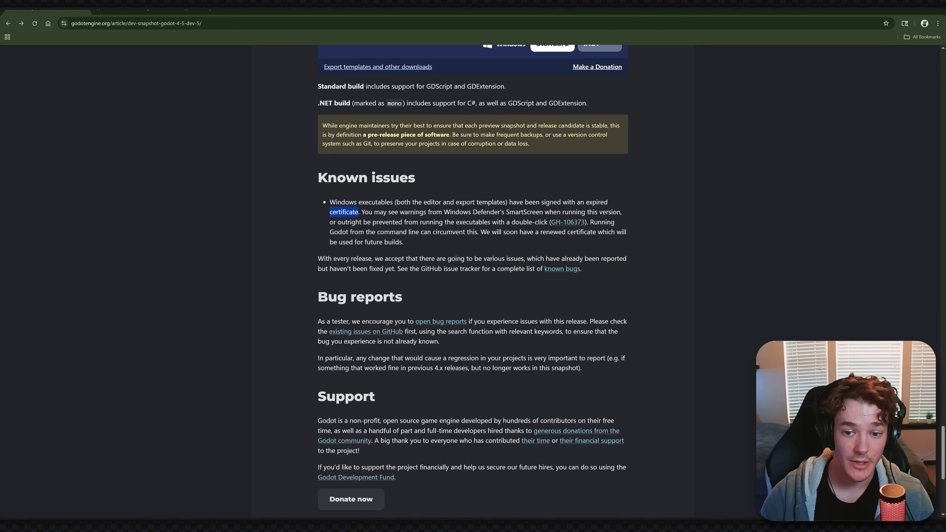
left_click(343, 212)
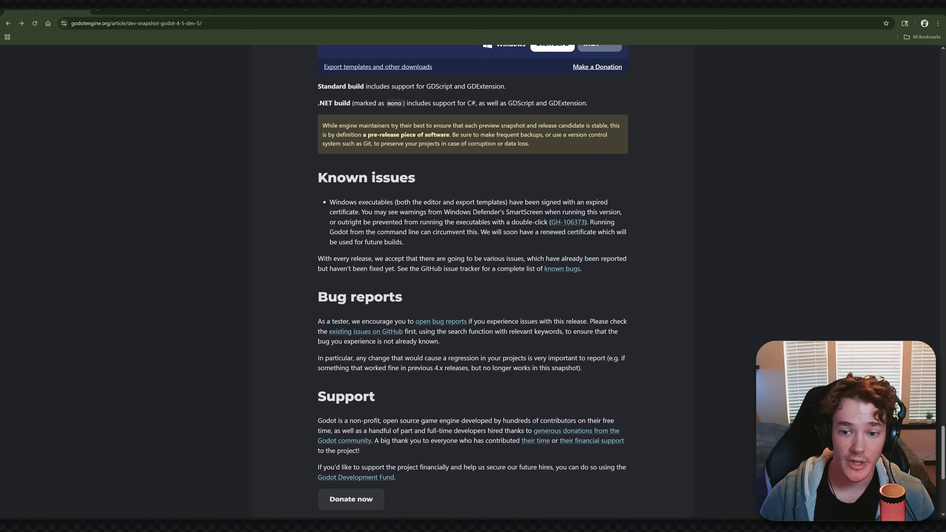
left_click_drag(422, 255, 368, 232)
left_click(448, 250)
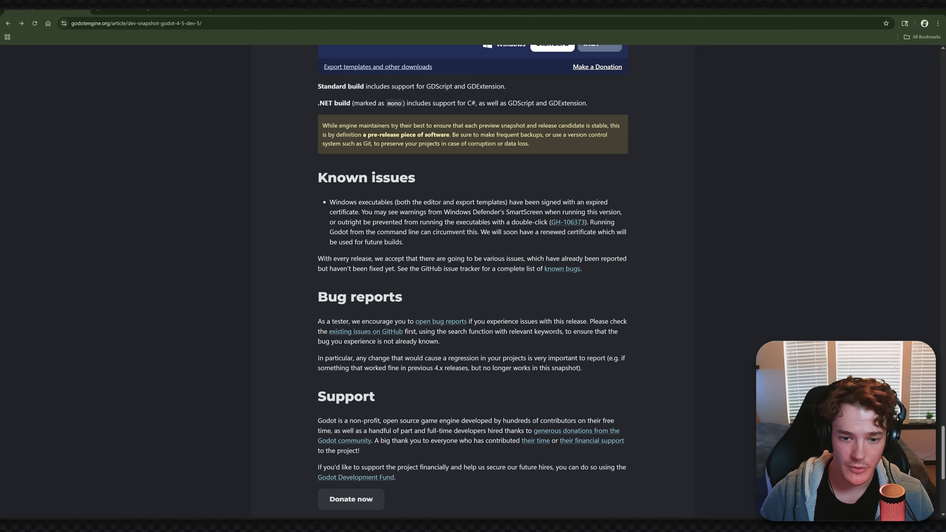
scroll(383, 349, "up", 20)
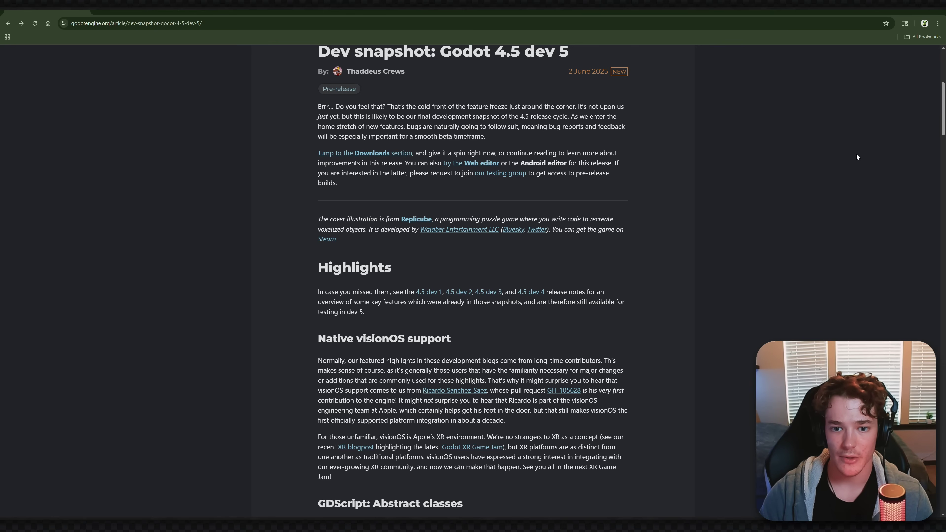
scroll(788, 271, "up", 2)
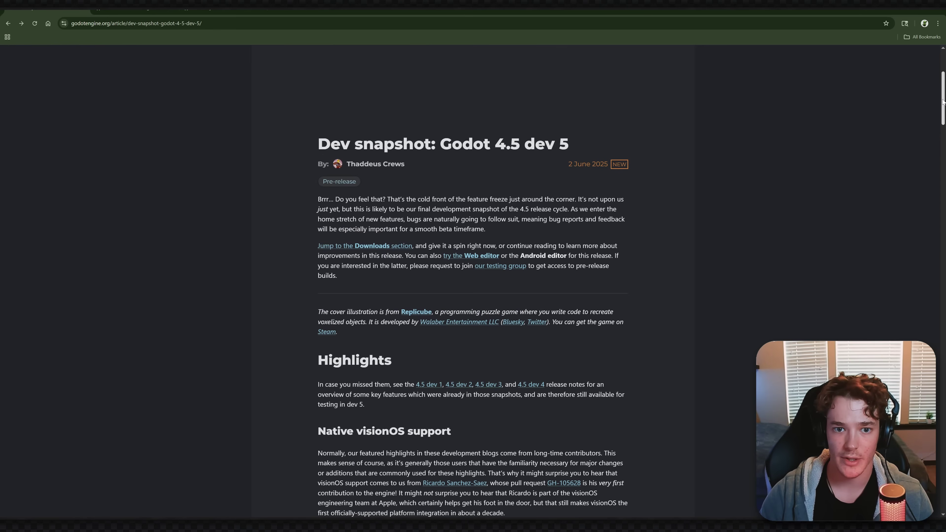